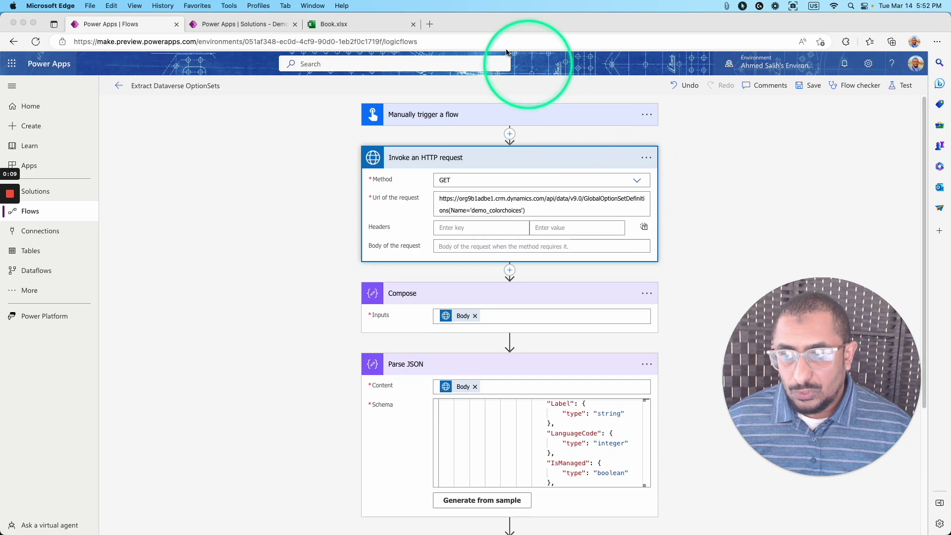
- Show the Color Choices global choice with its labels, such as Red and Black, and their values
{"action": "left_click", "coordinate": [256, 20]}
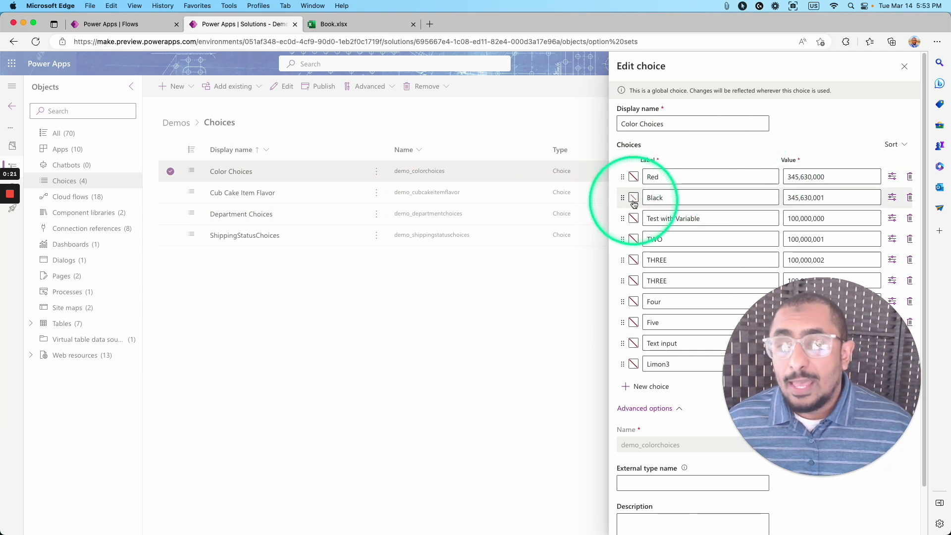
- Select both Value/Label tables in Book.xlsx, then return via Color Choices to the Extract Dataverse OptionSets flow
{"action": "left_click", "coordinate": [367, 29]}
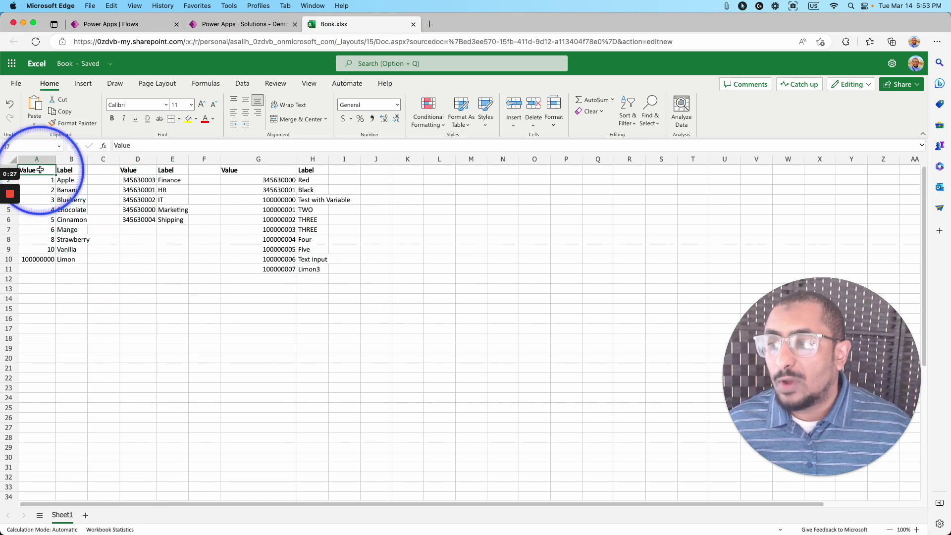
{"action": "left_click_drag", "start_coordinate": [40, 170], "coordinate": [74, 259]}
{"action": "left_click", "coordinate": [147, 172]}
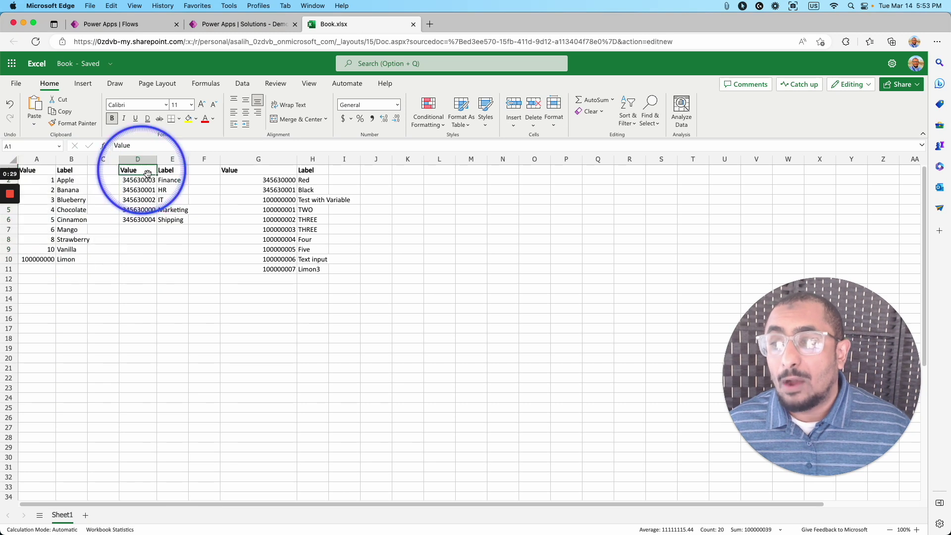
{"action": "left_click_drag", "start_coordinate": [147, 172], "coordinate": [174, 220]}
{"action": "left_click", "coordinate": [378, 259]}
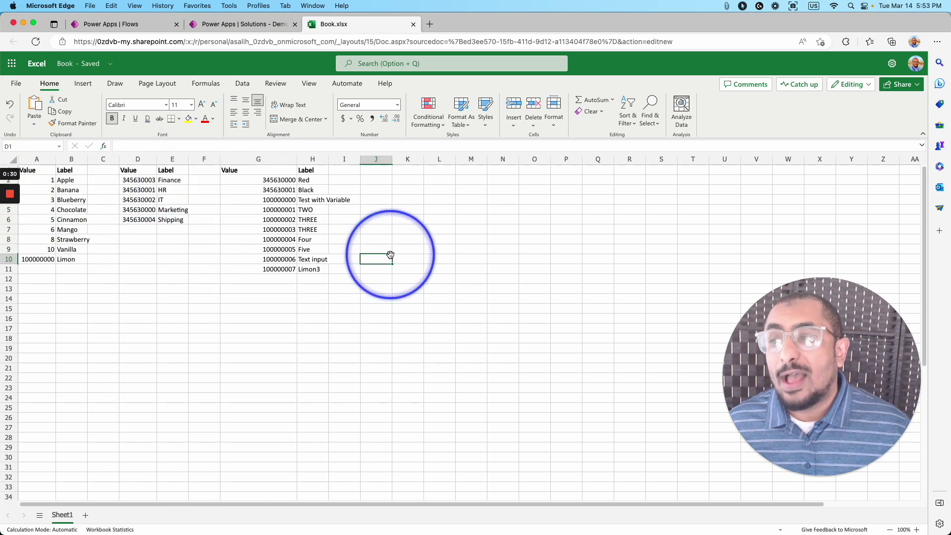
{"action": "left_click", "coordinate": [239, 24]}
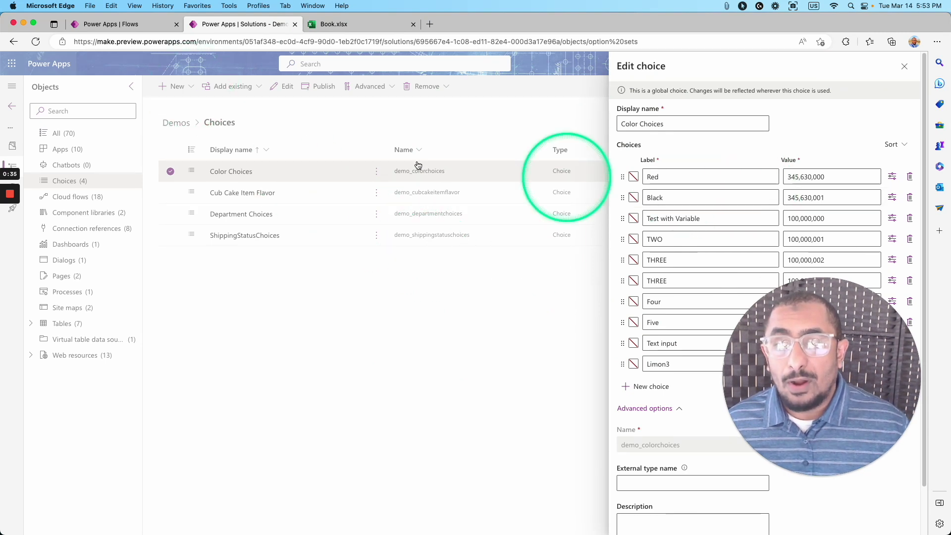
{"action": "left_click", "coordinate": [125, 24]}
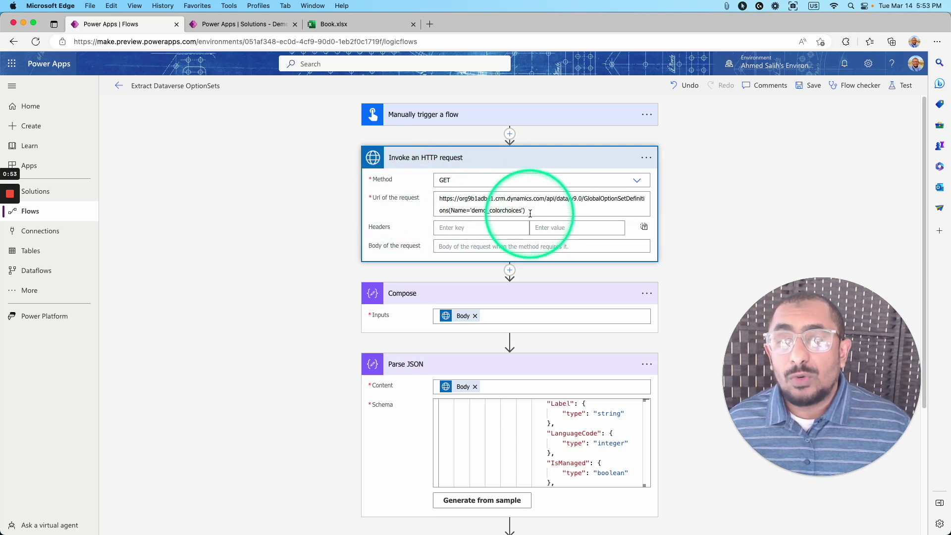
{"action": "left_click_drag", "start_coordinate": [529, 213], "coordinate": [435, 196]}
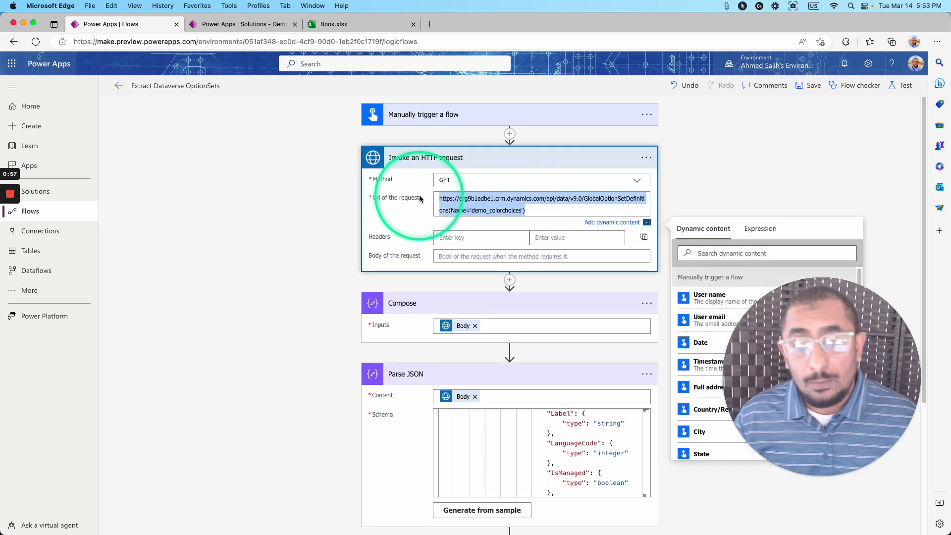
{"action": "left_click", "coordinate": [490, 201]}
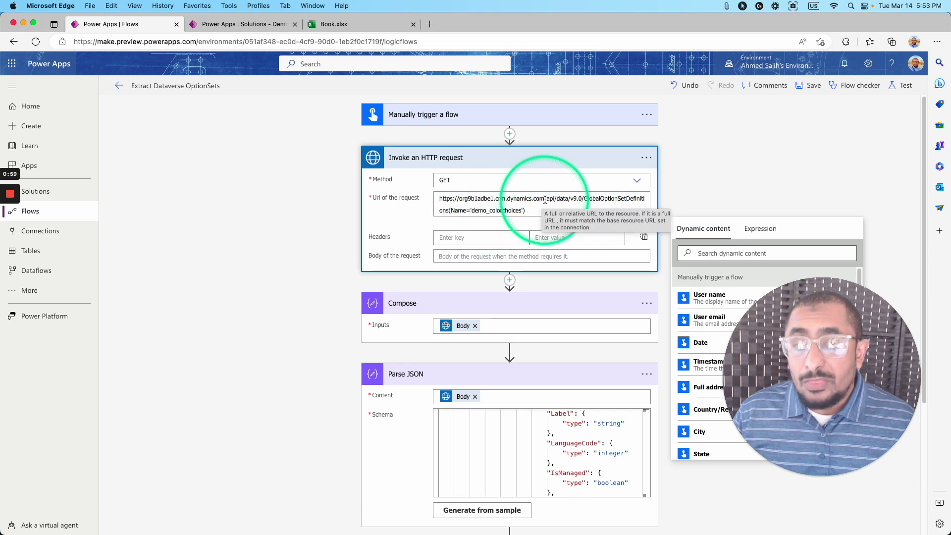
{"action": "left_click_drag", "start_coordinate": [545, 200], "coordinate": [432, 204]}
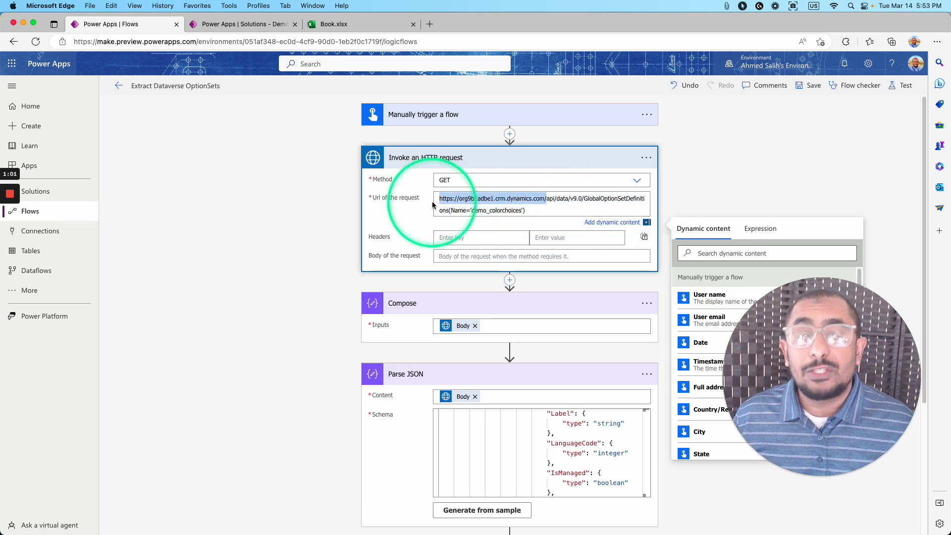
{"action": "left_click", "coordinate": [242, 24]}
- Open Session details from the Power Apps settings and select the environment's instance URL
{"action": "left_click", "coordinate": [869, 64]}
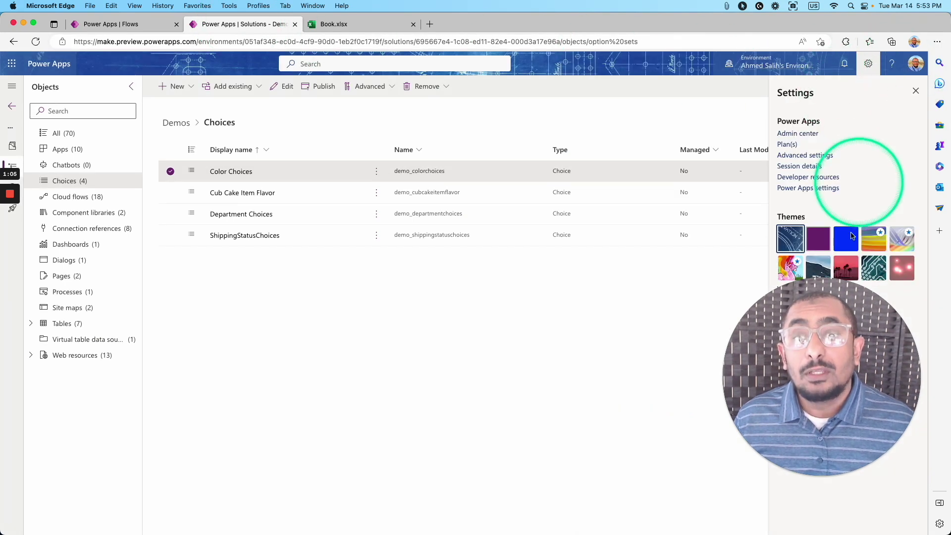
{"action": "left_click_drag", "start_coordinate": [815, 345], "coordinate": [383, 396]}
{"action": "left_click", "coordinate": [371, 476]}
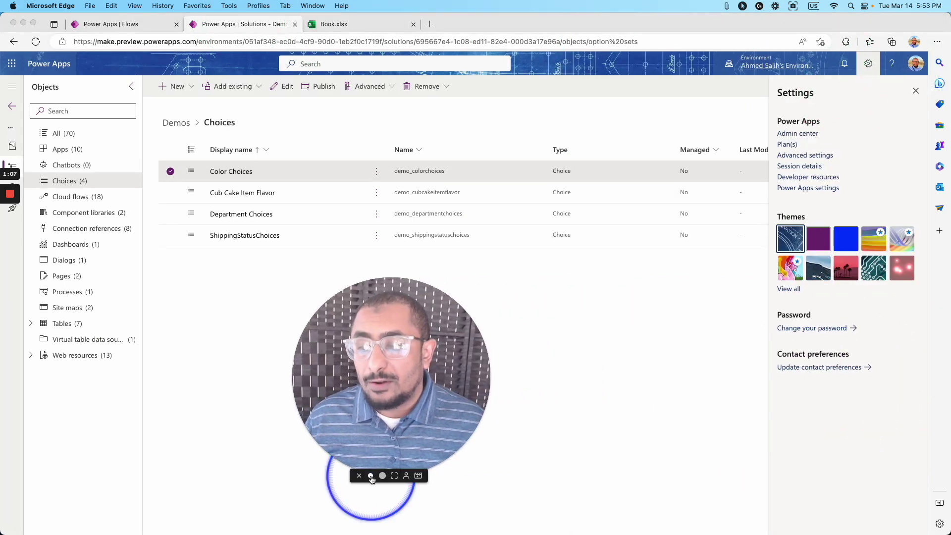
{"action": "left_click", "coordinate": [801, 169]}
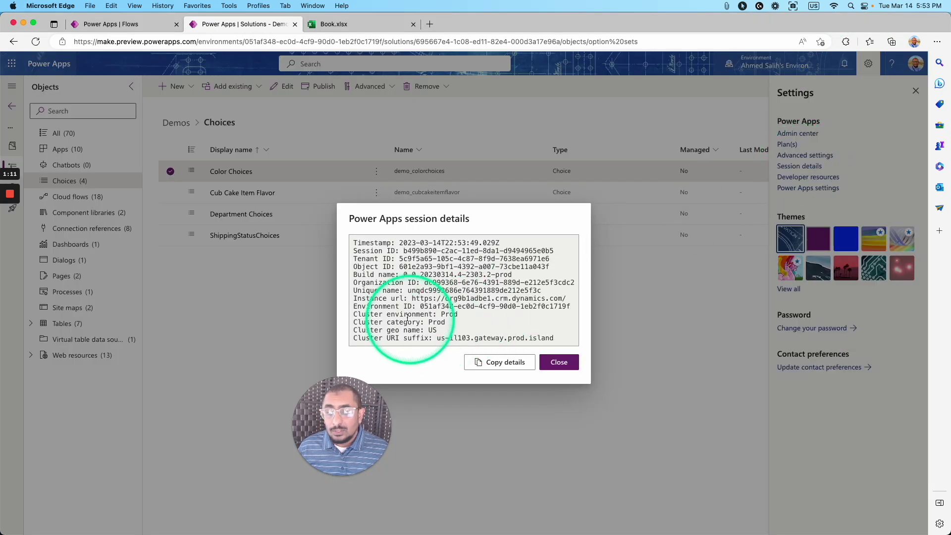
{"action": "left_click_drag", "start_coordinate": [355, 299], "coordinate": [569, 301]}
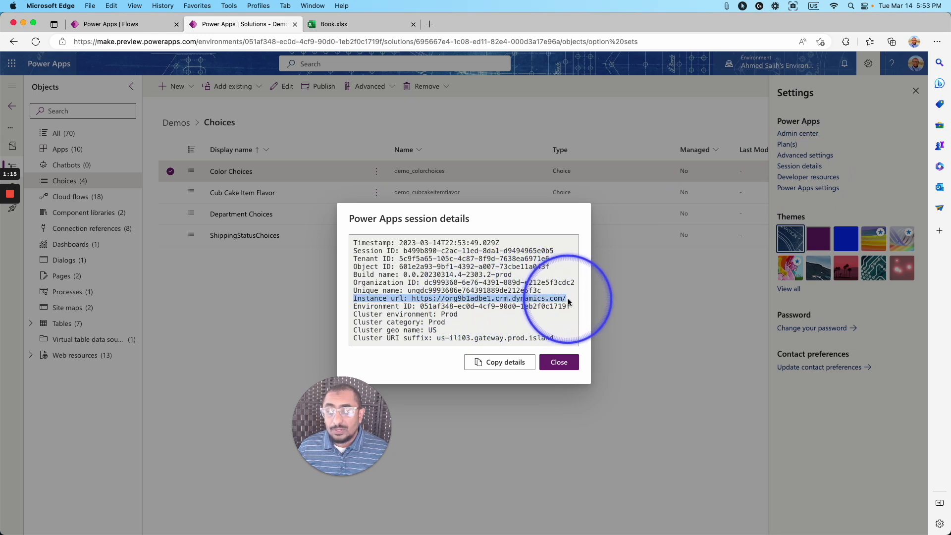
{"action": "left_click", "coordinate": [425, 303]}
{"action": "left_click_drag", "start_coordinate": [445, 301], "coordinate": [567, 298]}
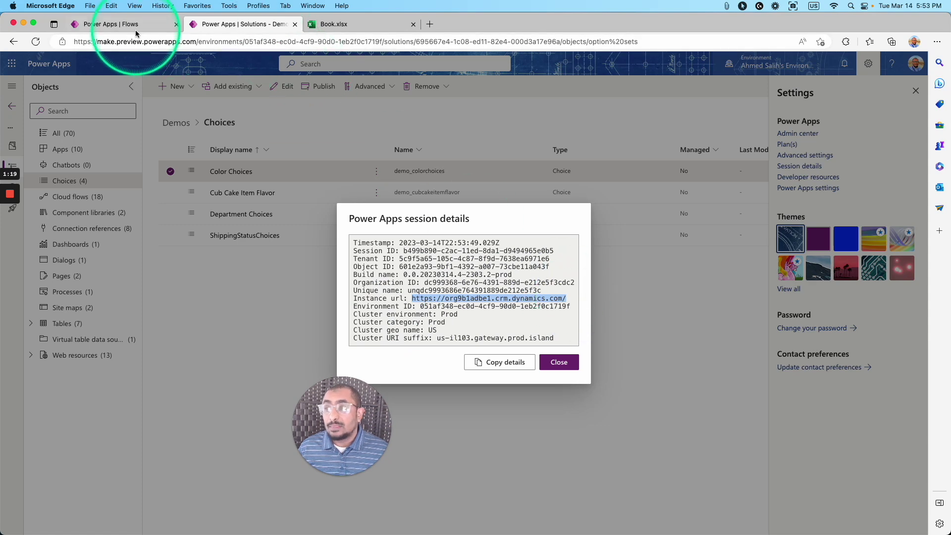
- Compare it with the flow's request URL and choice name, then close the session details
{"action": "left_click", "coordinate": [121, 24]}
{"action": "left_click", "coordinate": [548, 199]}
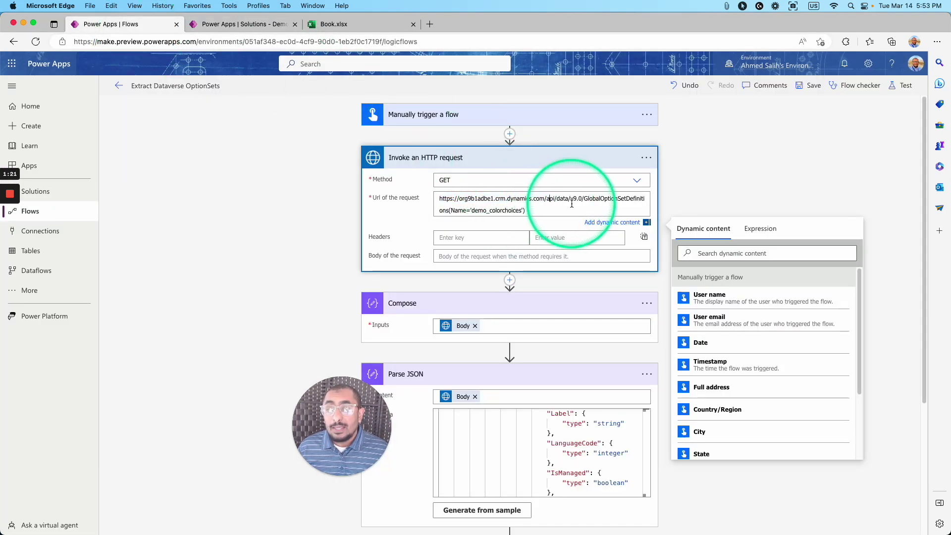
{"action": "left_click", "coordinate": [473, 212]}
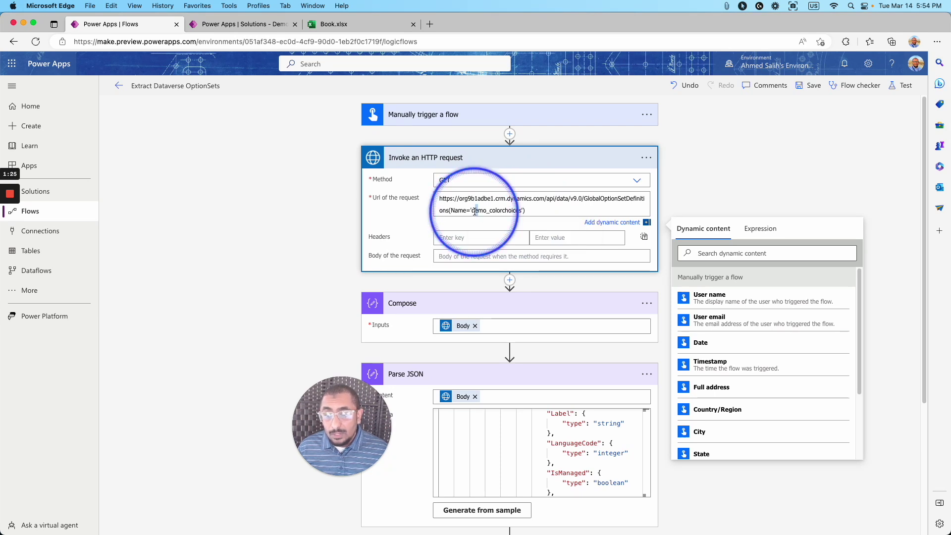
{"action": "left_click_drag", "start_coordinate": [478, 212], "coordinate": [517, 210]}
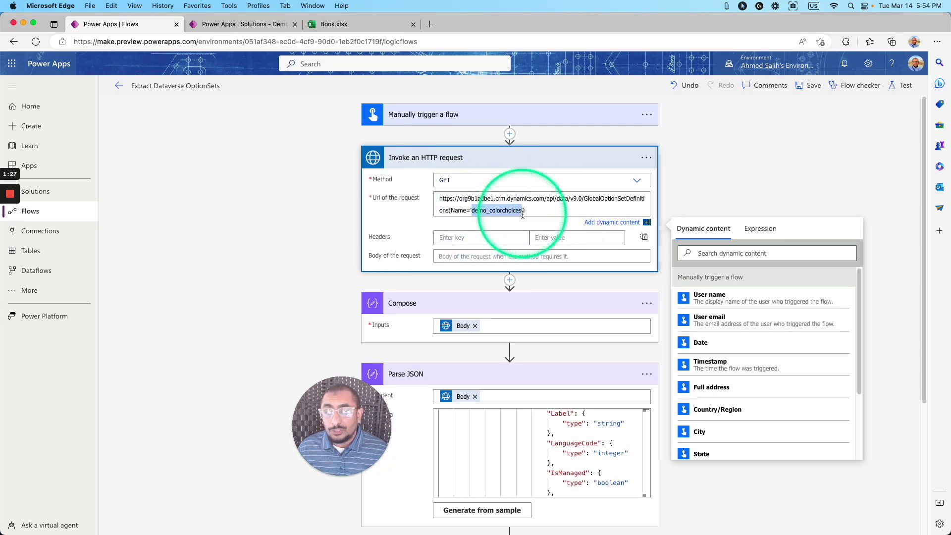
{"action": "left_click", "coordinate": [242, 23]}
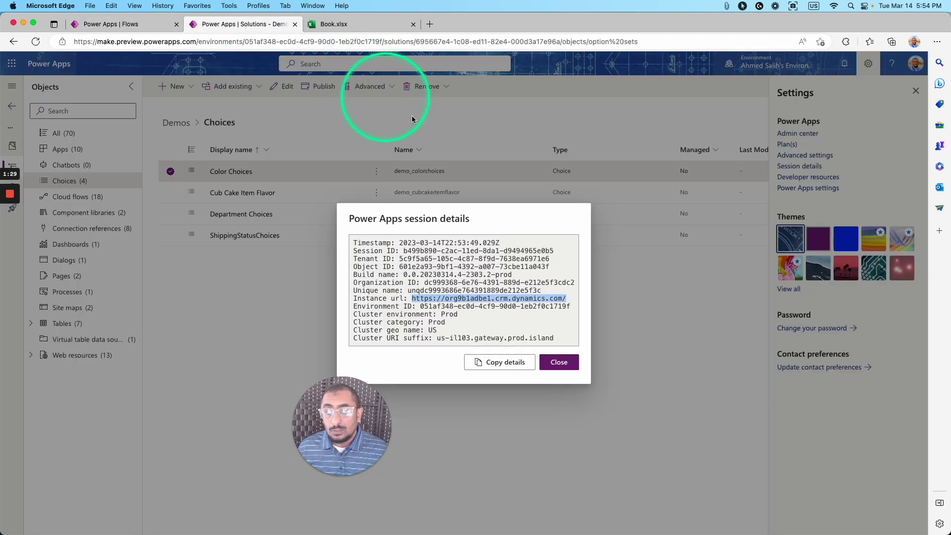
{"action": "left_click", "coordinate": [559, 362]}
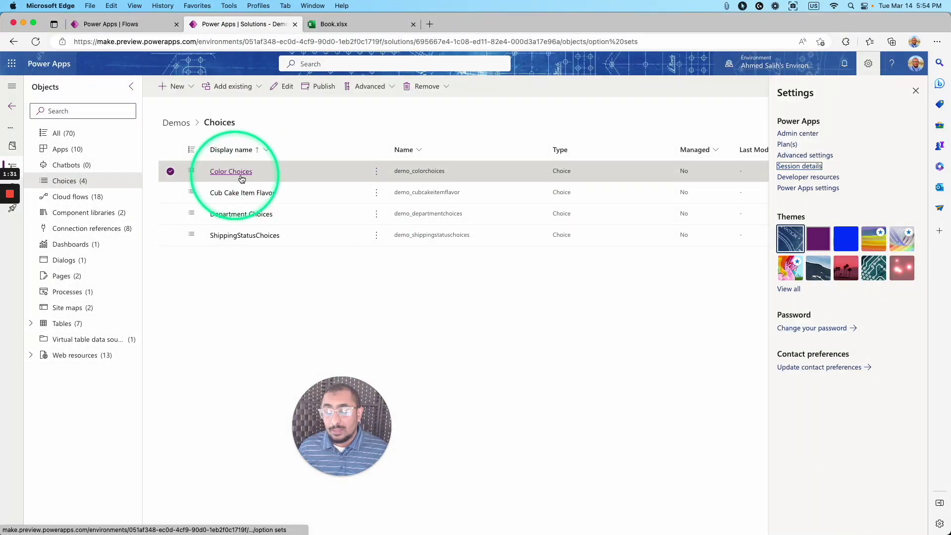
{"action": "left_click", "coordinate": [376, 171]}
- Edit Color Choices and select its schema name demo_colorchoices under Advanced options
{"action": "left_click", "coordinate": [391, 191]}
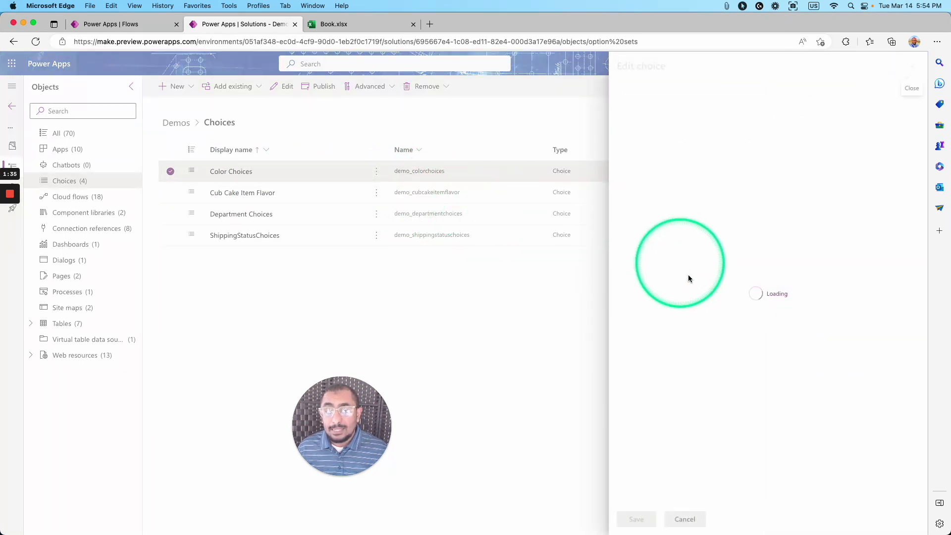
{"action": "left_click", "coordinate": [692, 414]}
{"action": "scroll", "coordinate": [770, 409], "scroll_direction": "down", "scroll_amount": 2}
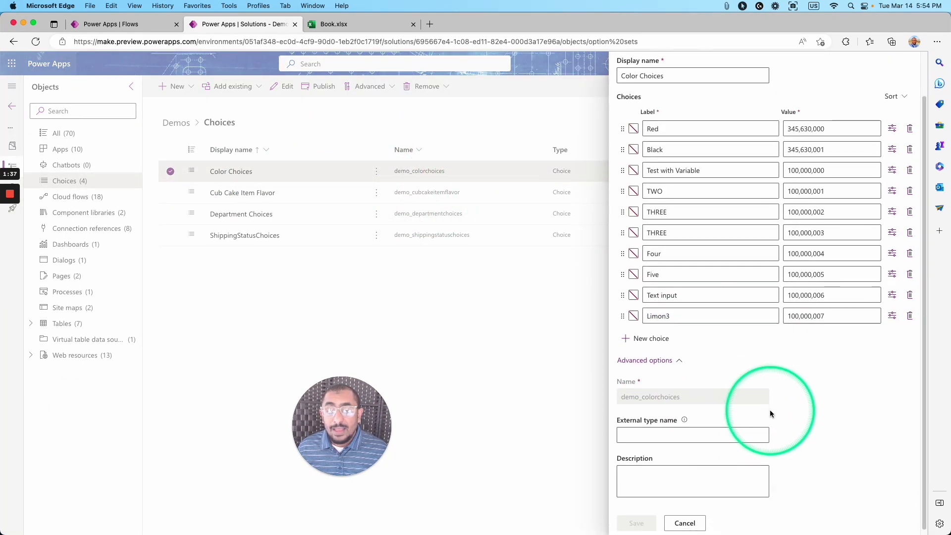
{"action": "left_click_drag", "start_coordinate": [621, 399], "coordinate": [686, 400]}
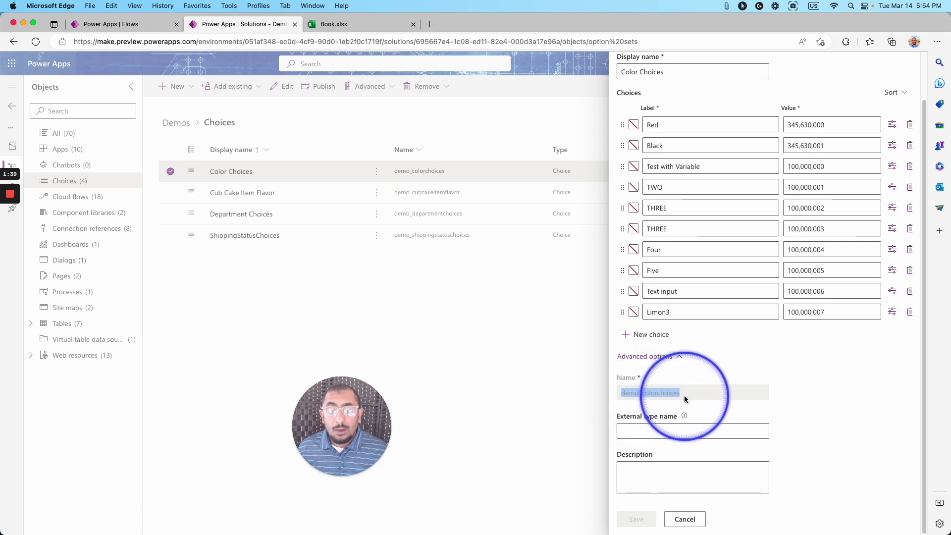
{"action": "double_click", "coordinate": [637, 399]}
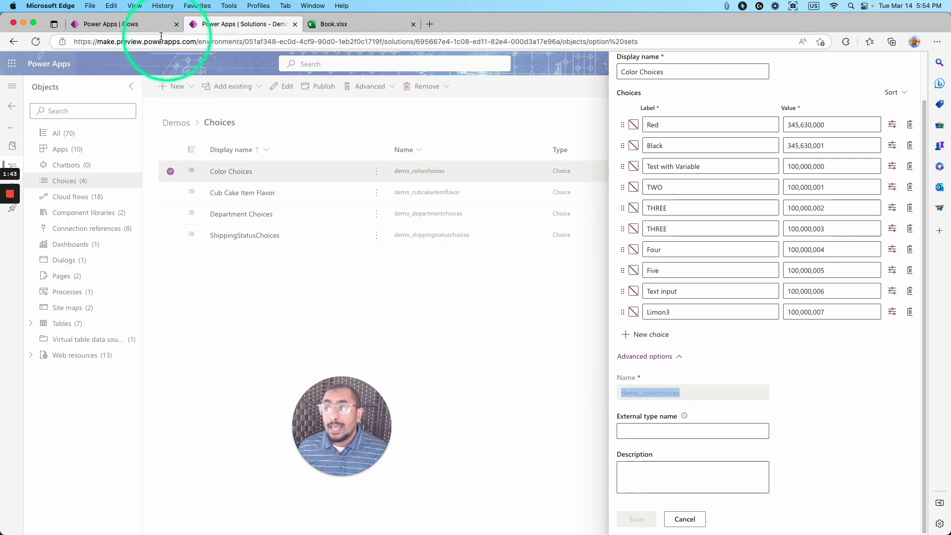
- Return to the flow and collapse the HTTP request step to reveal the Value/Label HTML table
{"action": "left_click", "coordinate": [132, 25]}
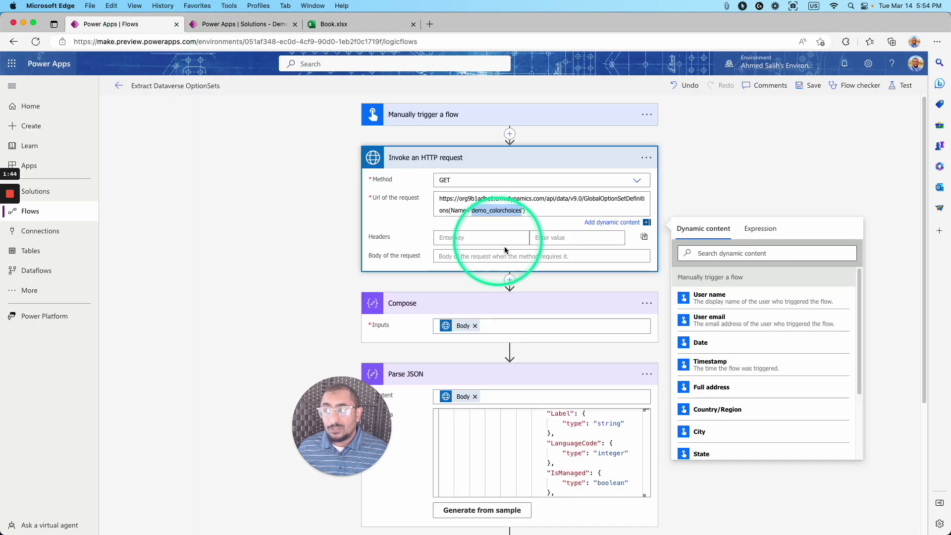
{"action": "left_click", "coordinate": [618, 160]}
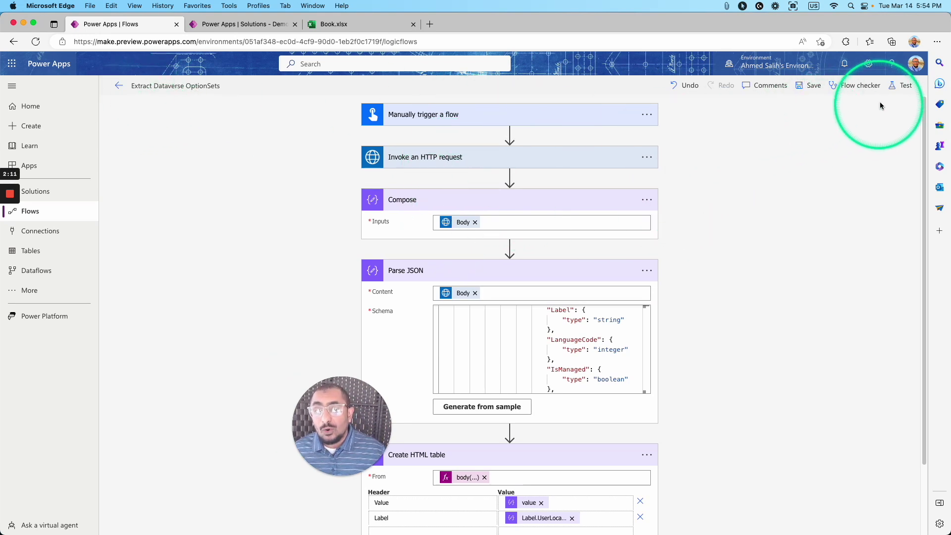
- Manually test the Extract Dataverse OptionSets flow and close the panel once the run succeeds
{"action": "left_click", "coordinate": [901, 86]}
{"action": "left_click", "coordinate": [787, 525]}
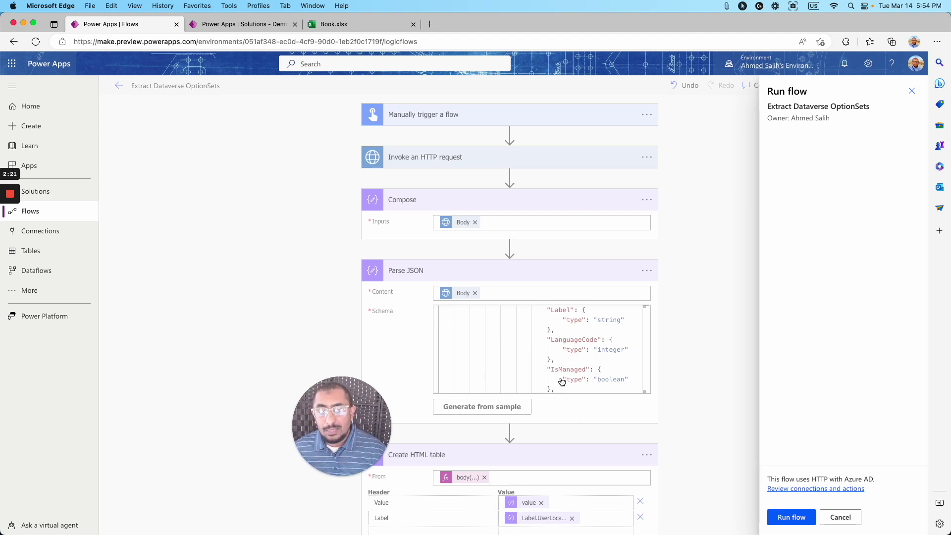
{"action": "left_click", "coordinate": [791, 517]}
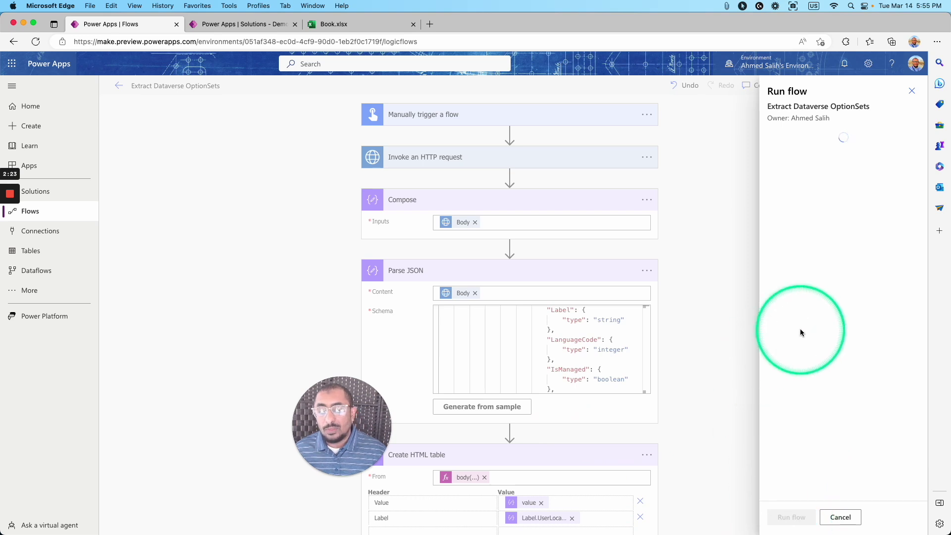
{"action": "left_click", "coordinate": [783, 516]}
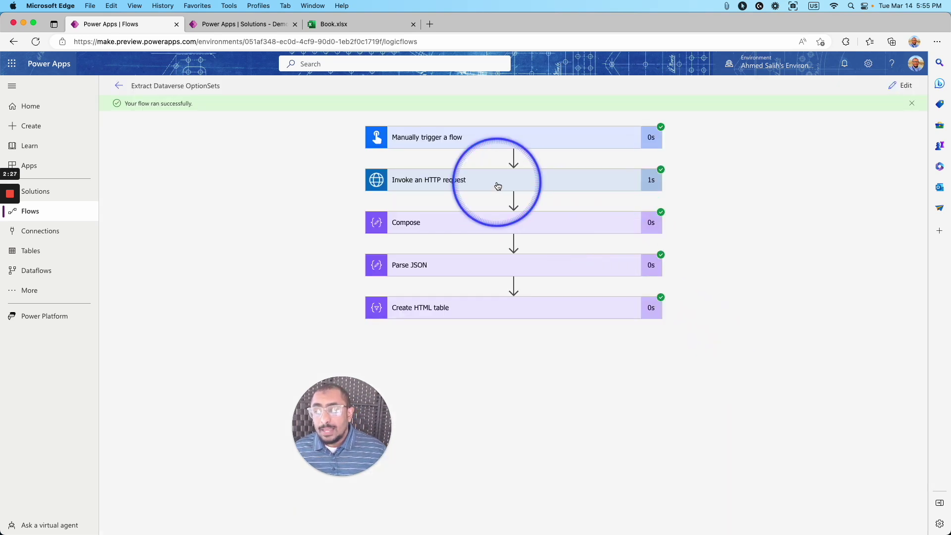
- Expand the HTTP request and Compose run details and select the entire Compose output JSON
{"action": "left_click", "coordinate": [498, 186]}
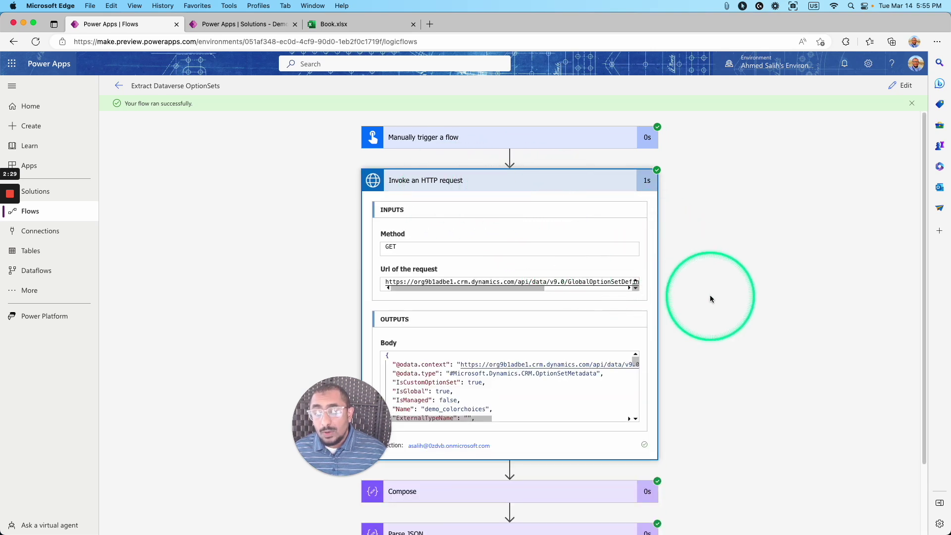
{"action": "scroll", "coordinate": [709, 297], "scroll_direction": "down", "scroll_amount": 3}
{"action": "left_click", "coordinate": [569, 403]}
{"action": "left_click_drag", "start_coordinate": [341, 469], "coordinate": [186, 471]}
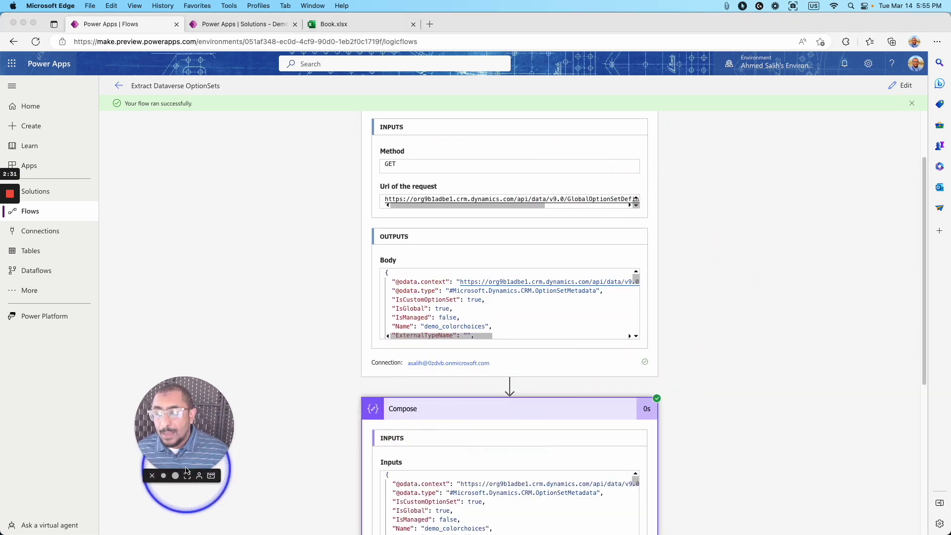
{"action": "scroll", "coordinate": [702, 399], "scroll_direction": "down", "scroll_amount": 5}
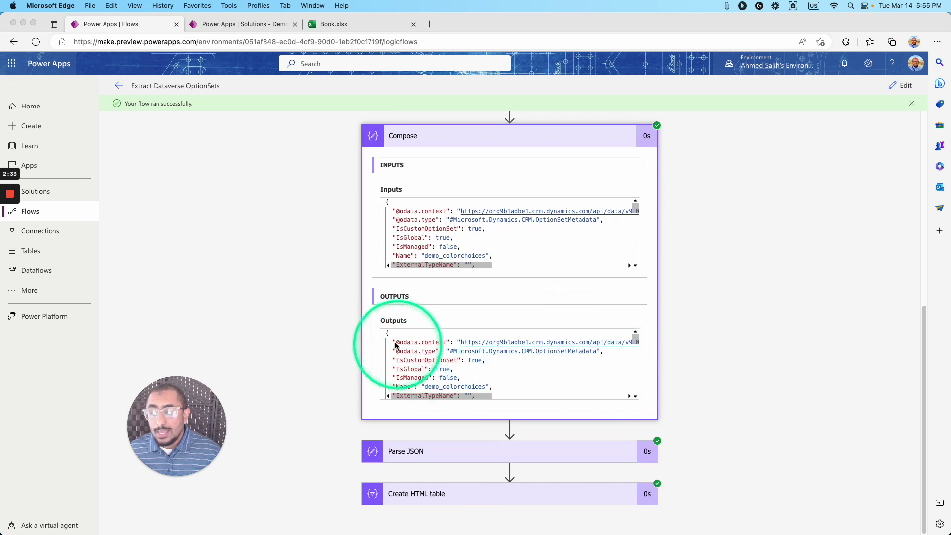
{"action": "left_click", "coordinate": [387, 335]}
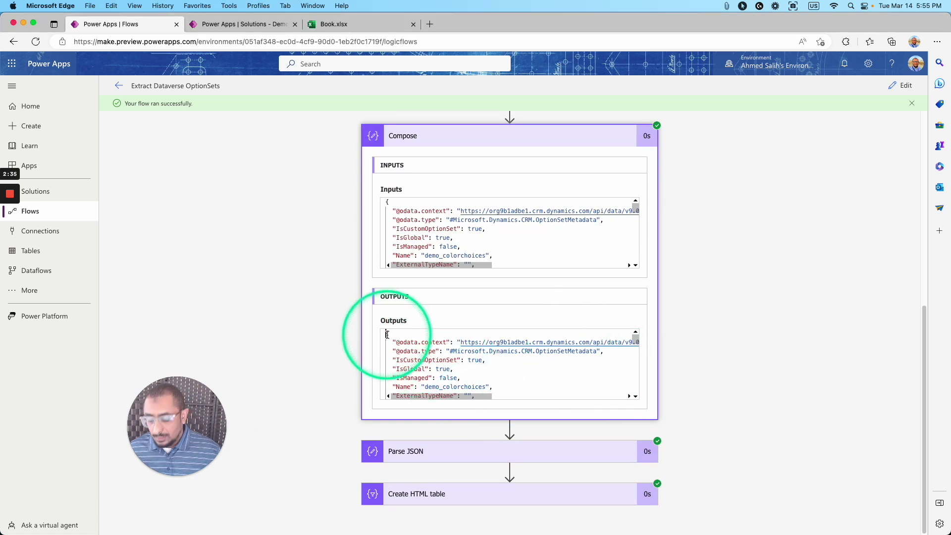
{"action": "key", "text": "super+a"}
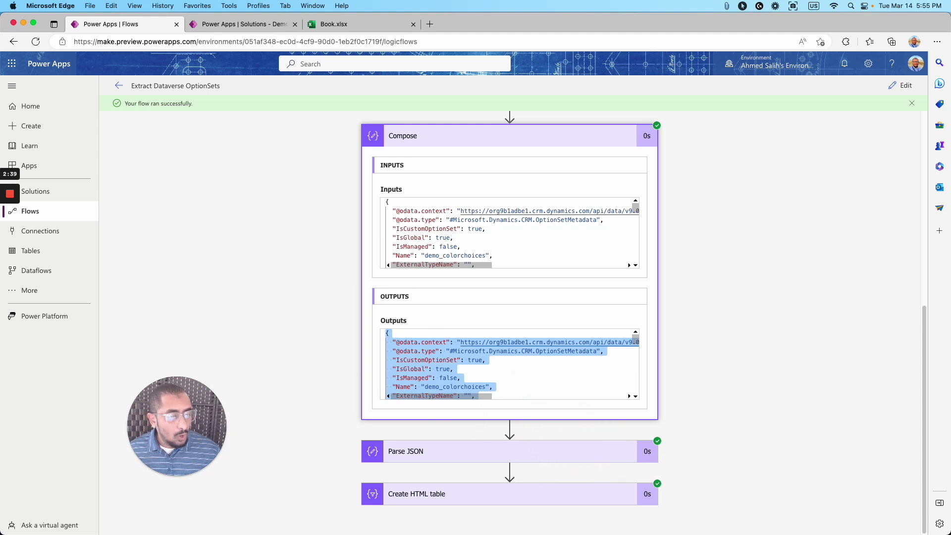
- Paste the Compose output JSON into the empty Untitled-1 file in VS Code
{"action": "key", "text": "super+Tab"}
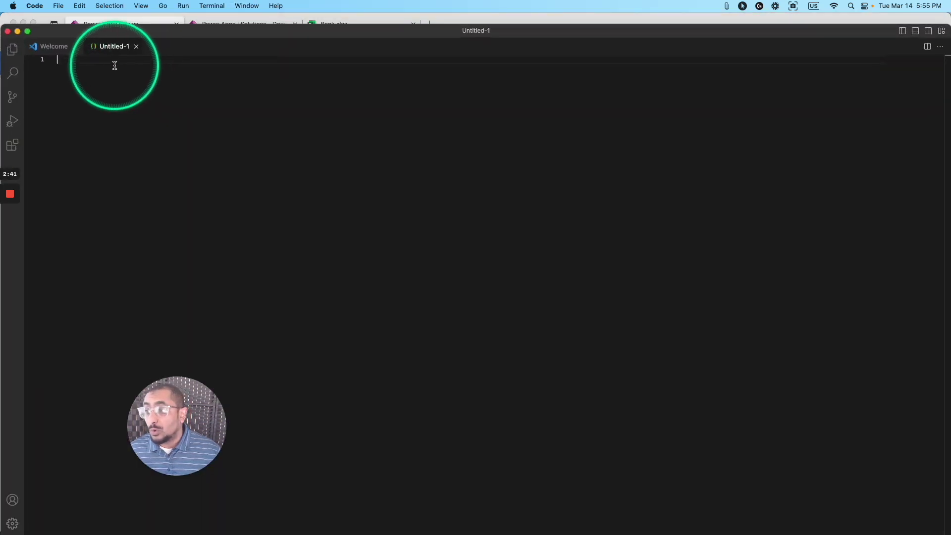
{"action": "key", "text": "super+v"}
{"action": "left_click_drag", "start_coordinate": [203, 443], "coordinate": [873, 438]}
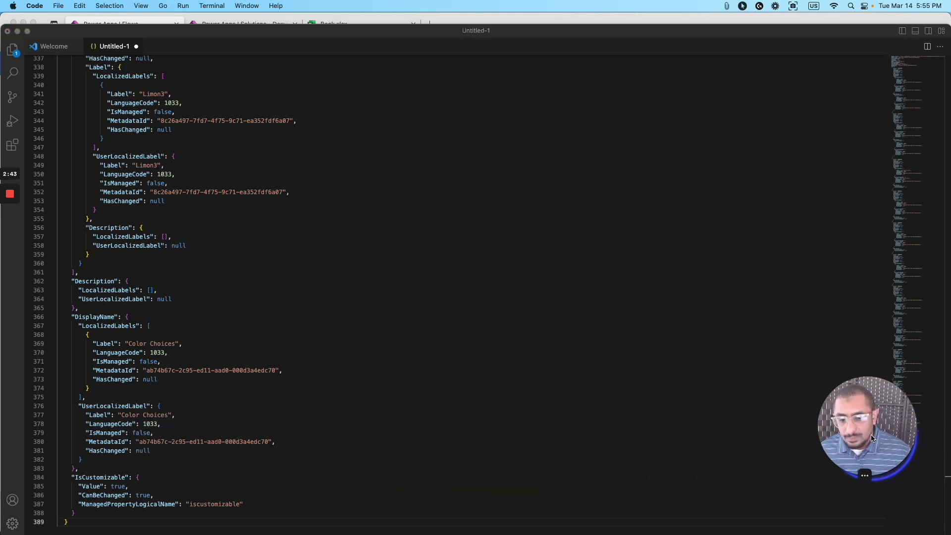
{"action": "scroll", "coordinate": [193, 317], "scroll_direction": "up", "scroll_amount": 20}
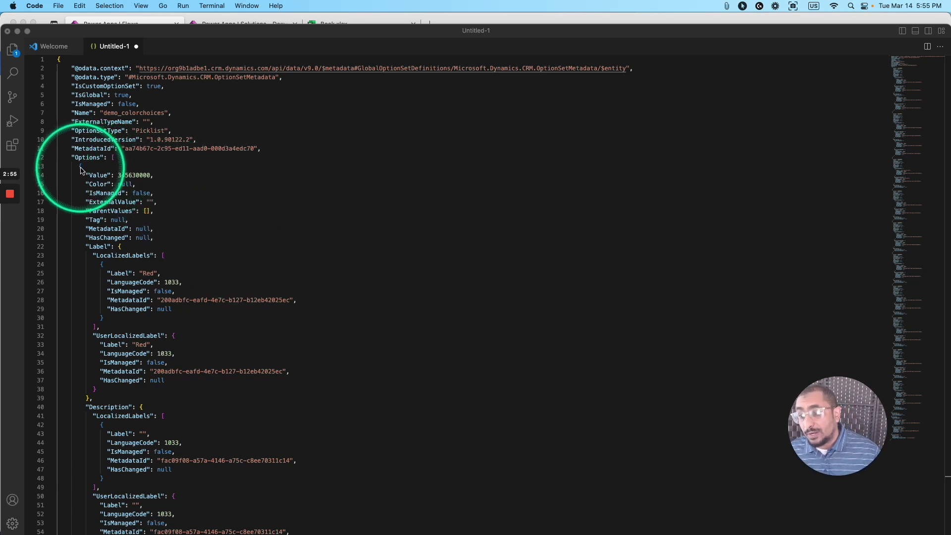
- Select the first option object in the Options array, lines 13–39, and go back to the flow
{"action": "left_click", "coordinate": [91, 166]}
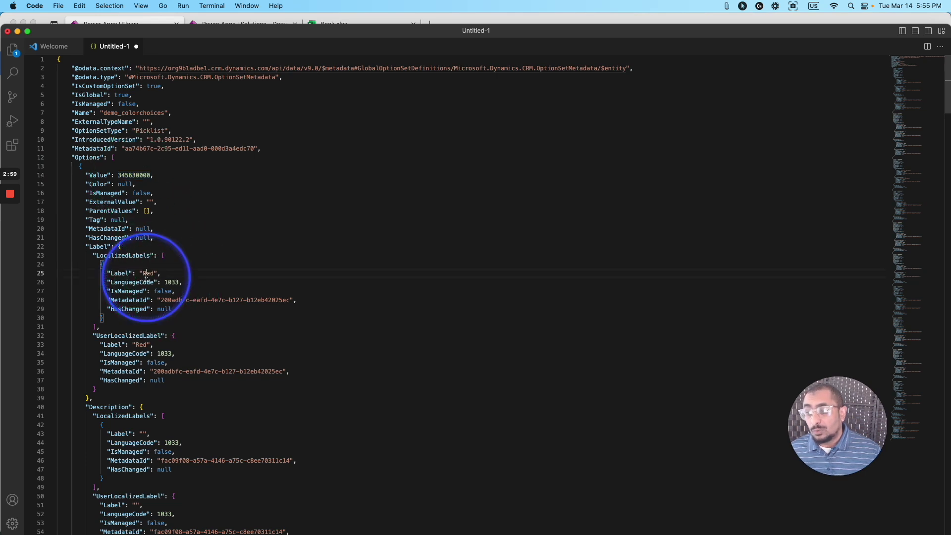
{"action": "scroll", "coordinate": [159, 266], "scroll_direction": "down", "scroll_amount": 3}
{"action": "scroll", "coordinate": [162, 265], "scroll_direction": "up", "scroll_amount": 3}
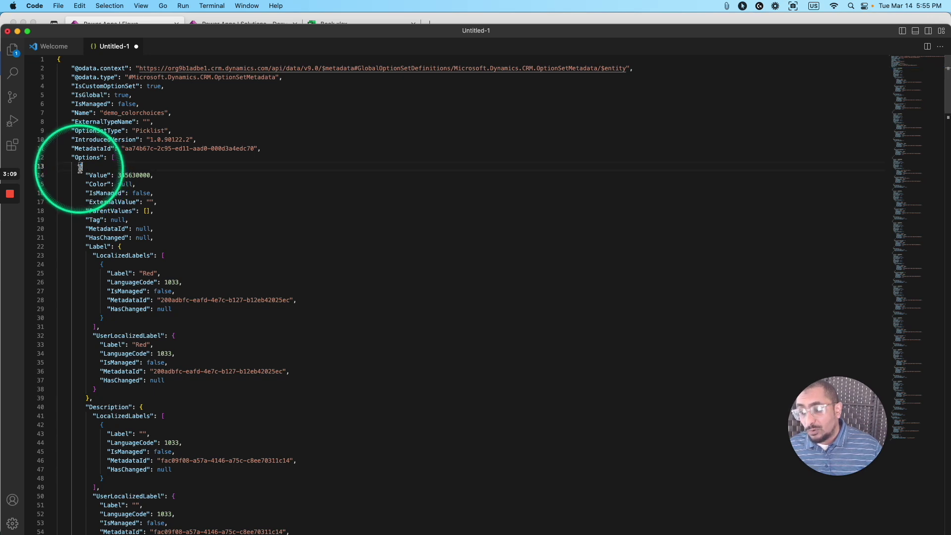
{"action": "left_click_drag", "start_coordinate": [77, 167], "coordinate": [103, 388]}
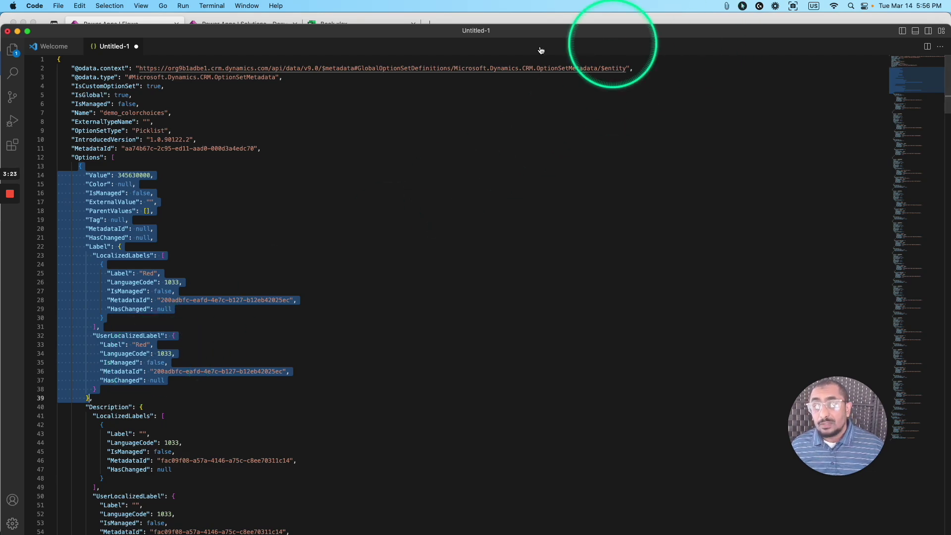
{"action": "left_click", "coordinate": [17, 31]}
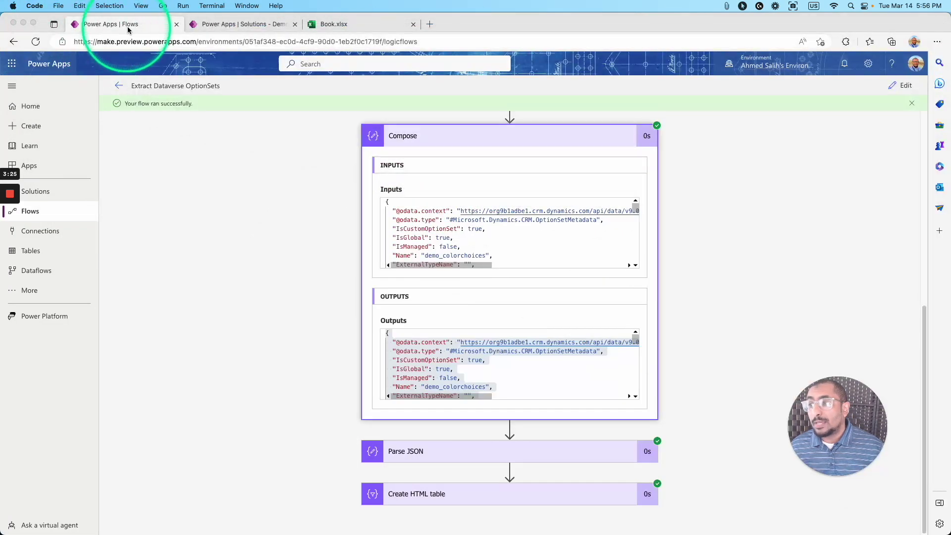
- In edit mode, replace the Parse JSON sample payload with the single option object
{"action": "left_click", "coordinate": [899, 86]}
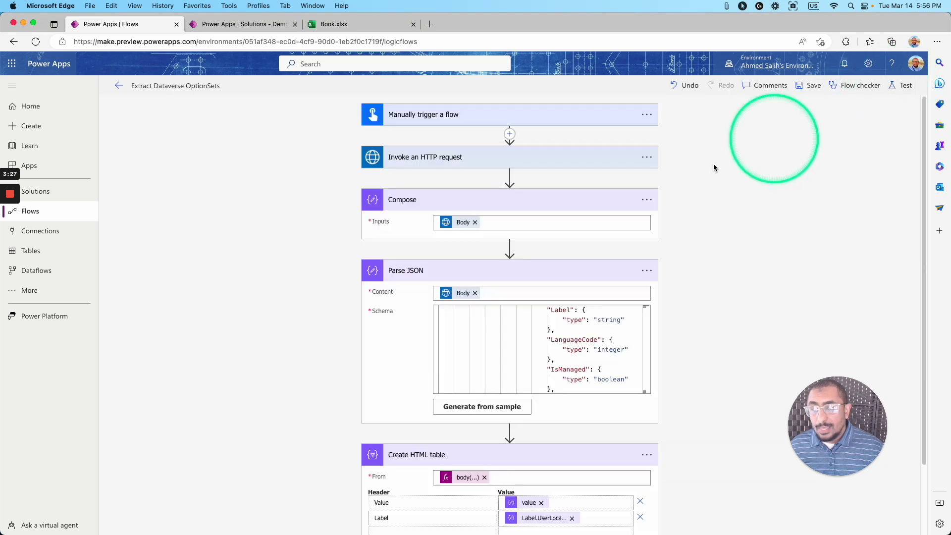
{"action": "left_click", "coordinate": [497, 412]}
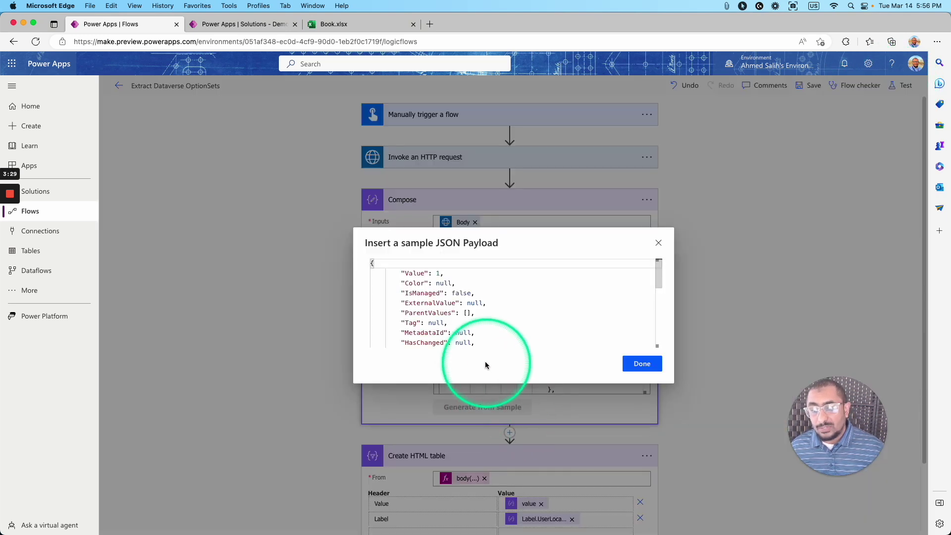
{"action": "left_click", "coordinate": [481, 345]}
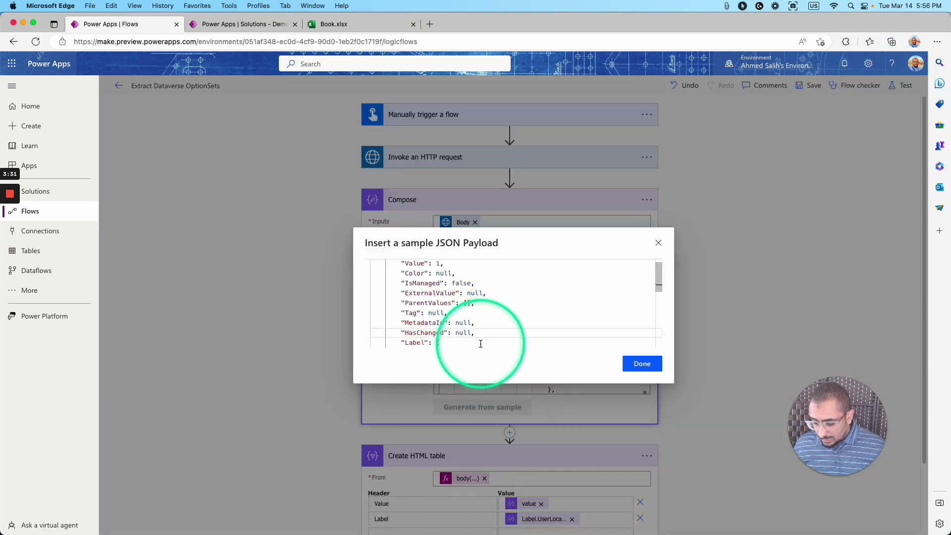
{"action": "key", "text": "super+a"}
{"action": "key", "text": "super+v"}
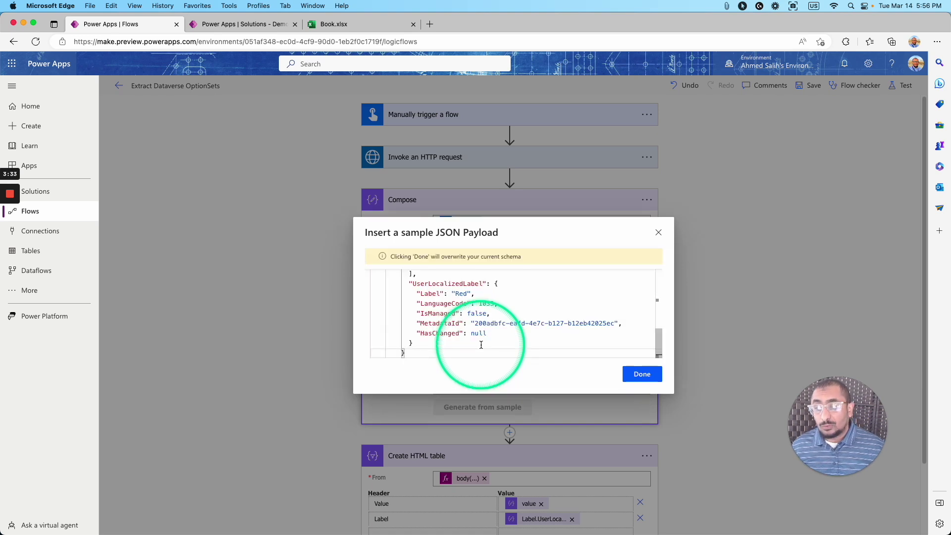
{"action": "left_click", "coordinate": [641, 374]}
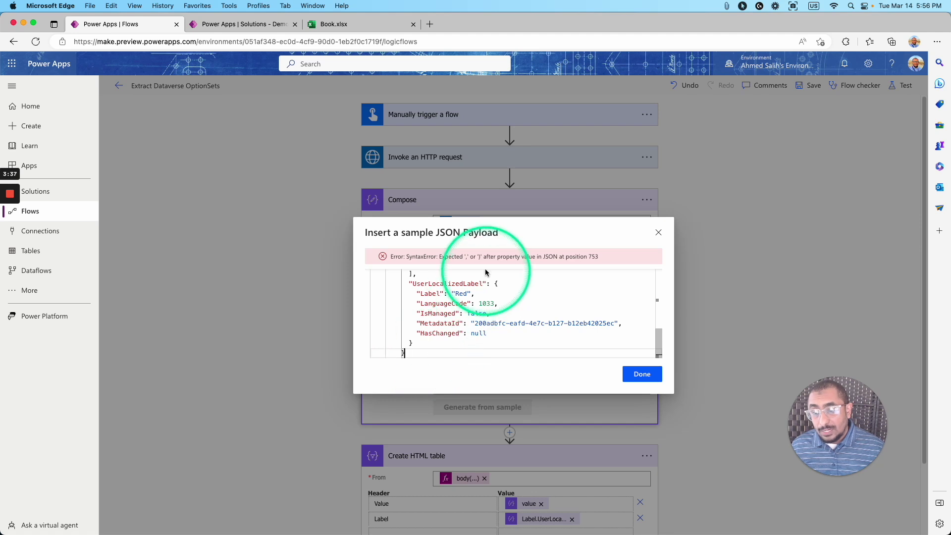
- Remove the stray trailing character and generate the schema from the corrected sample
{"action": "left_click_drag", "start_coordinate": [483, 258], "coordinate": [479, 257]}
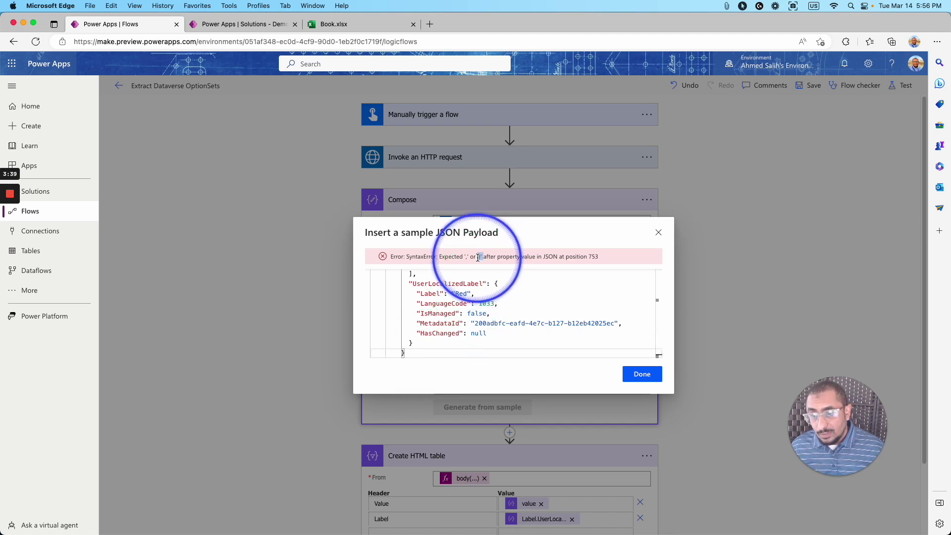
{"action": "left_click", "coordinate": [420, 354]}
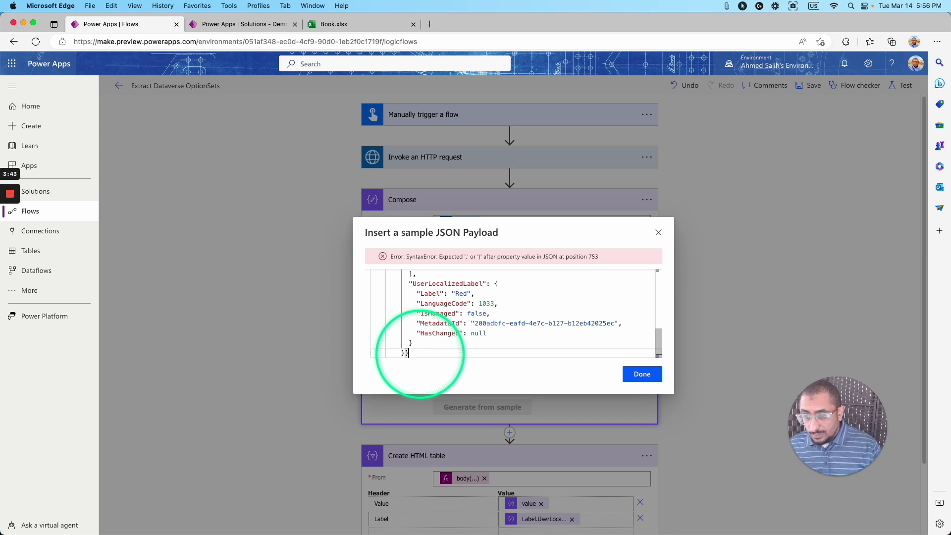
{"action": "left_click", "coordinate": [642, 374]}
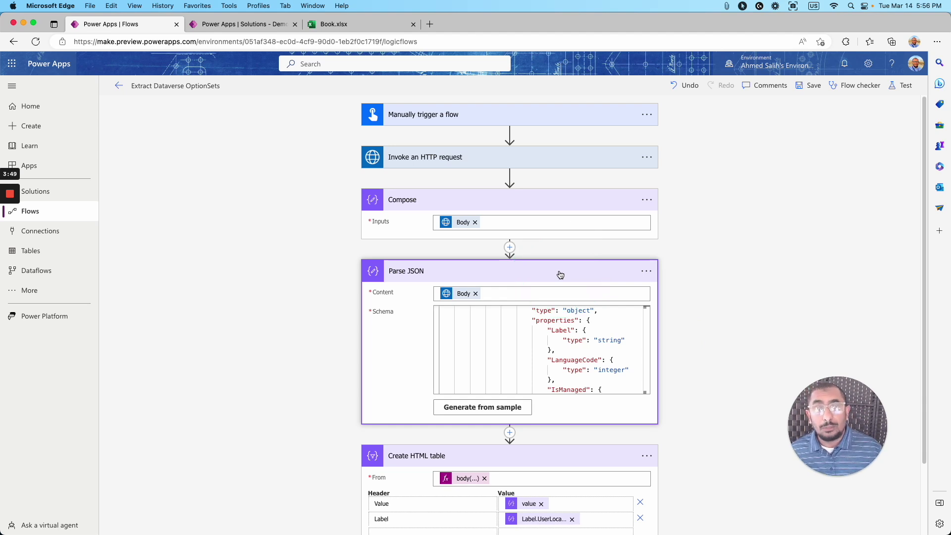
{"action": "left_click", "coordinate": [685, 282]}
- Open the Create HTML table From expression body('Parse_JSON')?['Options'] for editing
{"action": "scroll", "coordinate": [690, 290], "scroll_direction": "down", "scroll_amount": 2}
{"action": "left_click", "coordinate": [590, 369]}
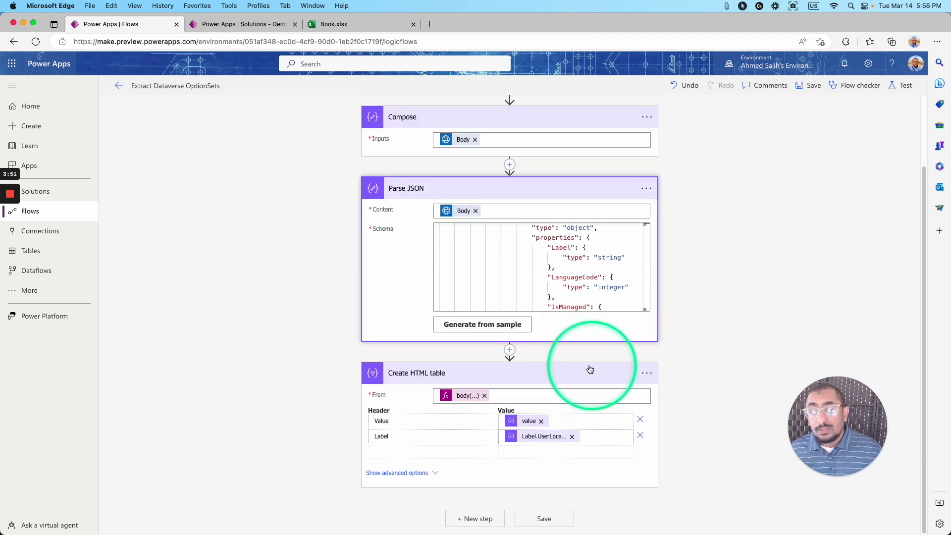
{"action": "left_click_drag", "start_coordinate": [589, 370], "coordinate": [465, 401]}
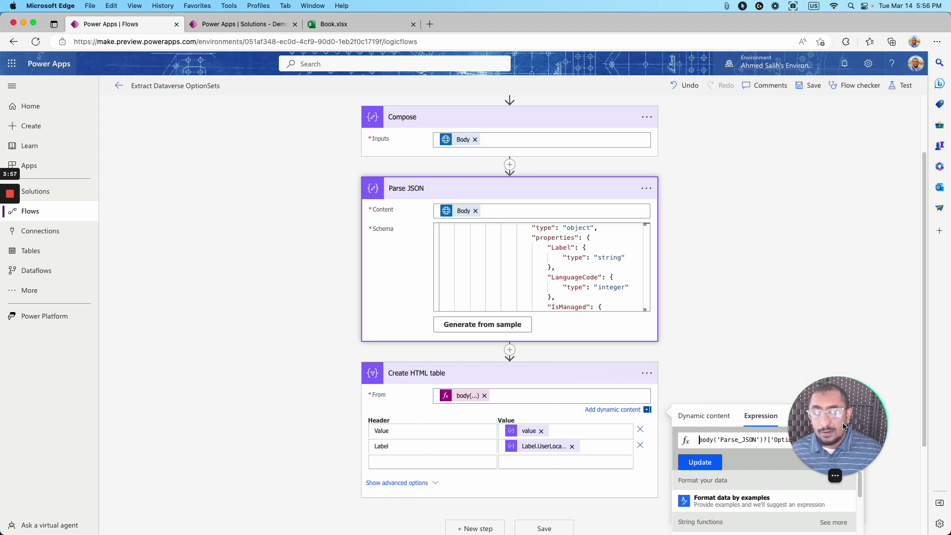
{"action": "left_click_drag", "start_coordinate": [885, 418], "coordinate": [881, 163]}
{"action": "left_click_drag", "start_coordinate": [741, 476], "coordinate": [711, 442]}
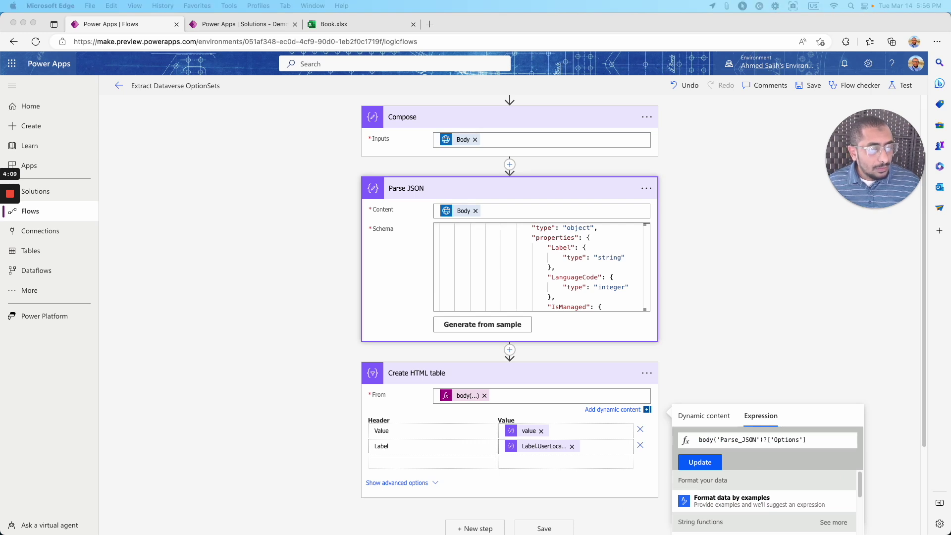
{"action": "key", "text": "super+Tab"}
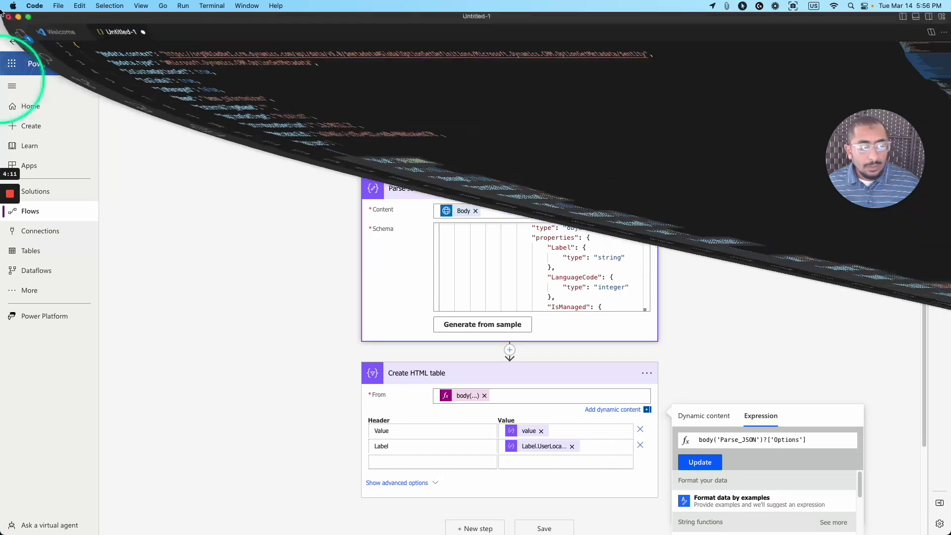
{"action": "left_click", "coordinate": [84, 161]}
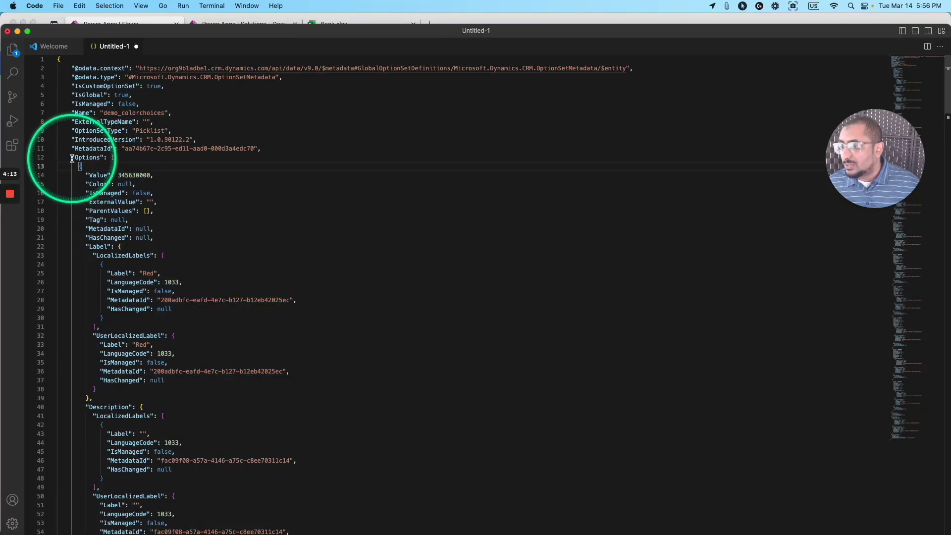
{"action": "left_click_drag", "start_coordinate": [72, 157], "coordinate": [99, 159]}
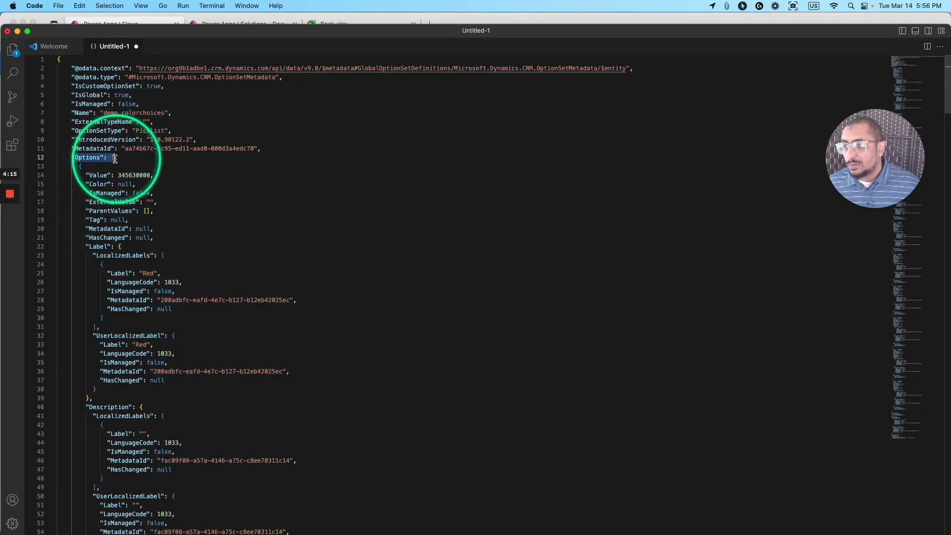
{"action": "left_click_drag", "start_coordinate": [72, 158], "coordinate": [107, 160]}
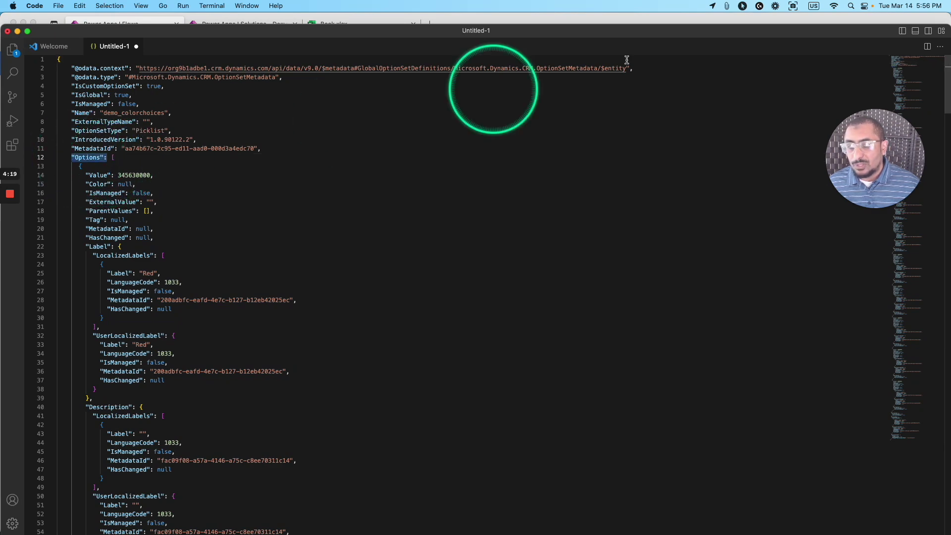
{"action": "key", "text": "super+Tab"}
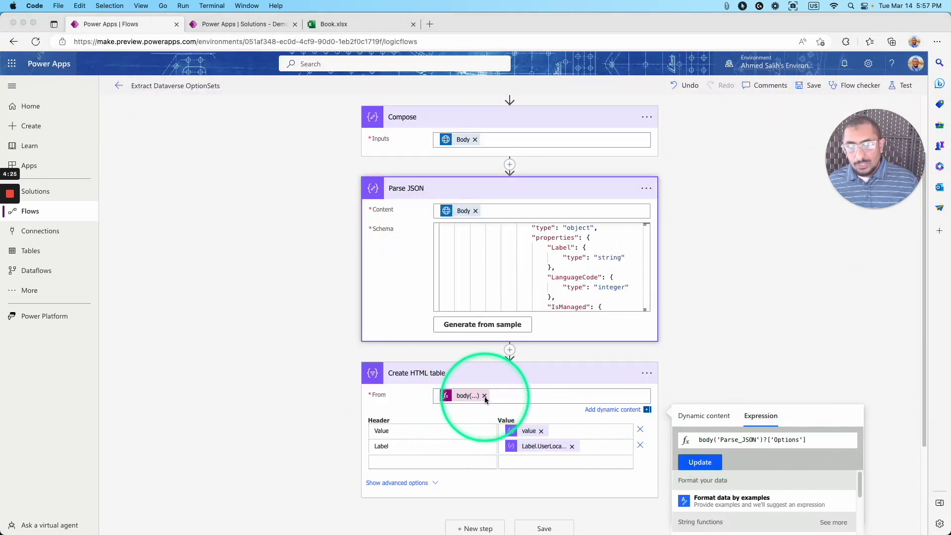
- Begin an item() expression for the HTML table's first column value
{"action": "left_click", "coordinate": [526, 435]}
{"action": "left_click", "coordinate": [526, 434]}
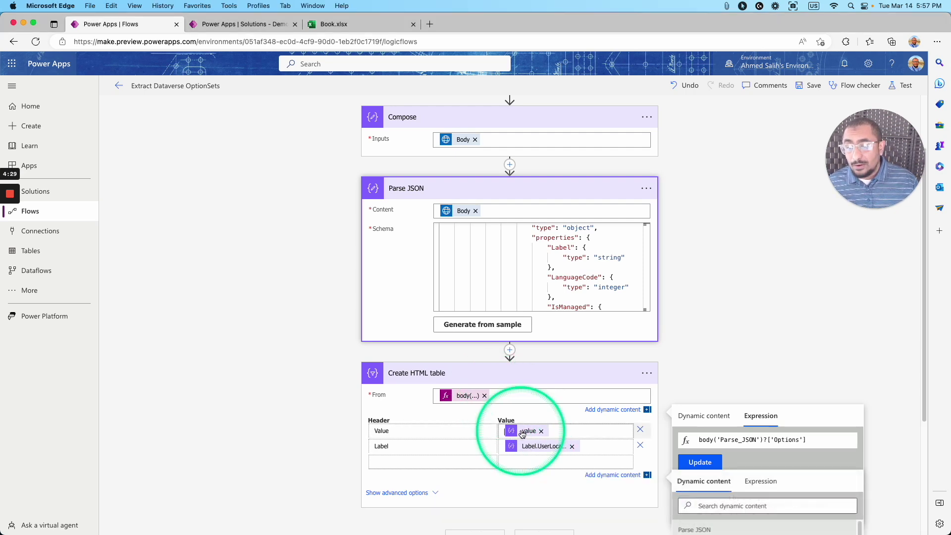
{"action": "scroll", "coordinate": [758, 428], "scroll_direction": "down", "scroll_amount": 4}
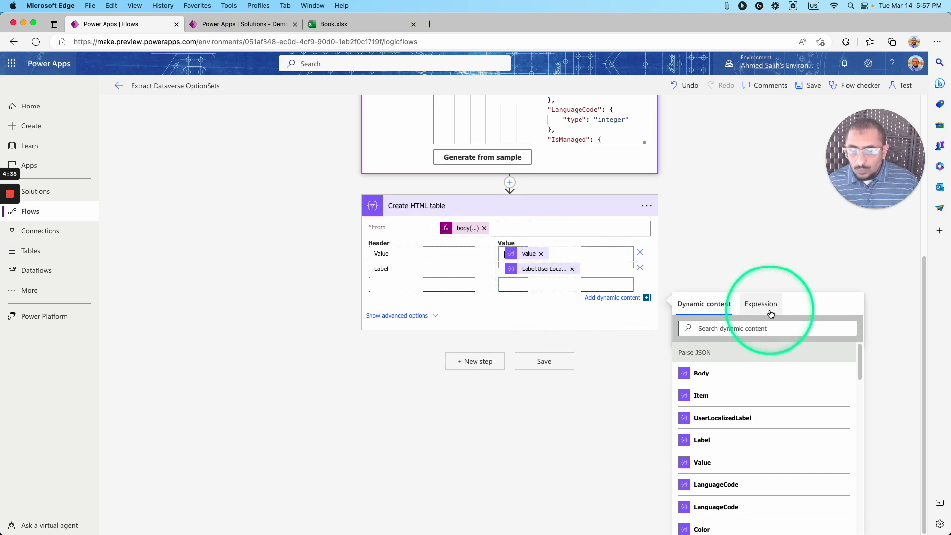
{"action": "left_click", "coordinate": [575, 253]}
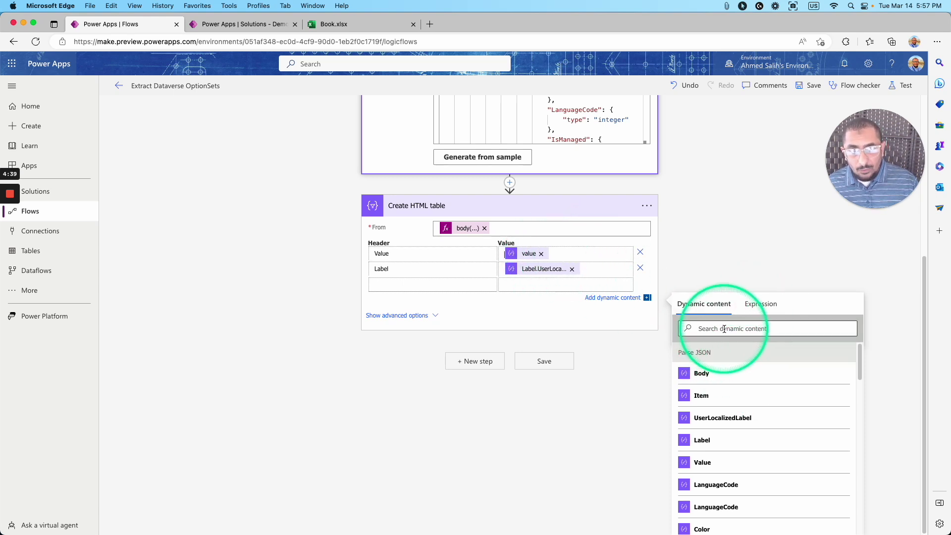
{"action": "left_click", "coordinate": [755, 303]}
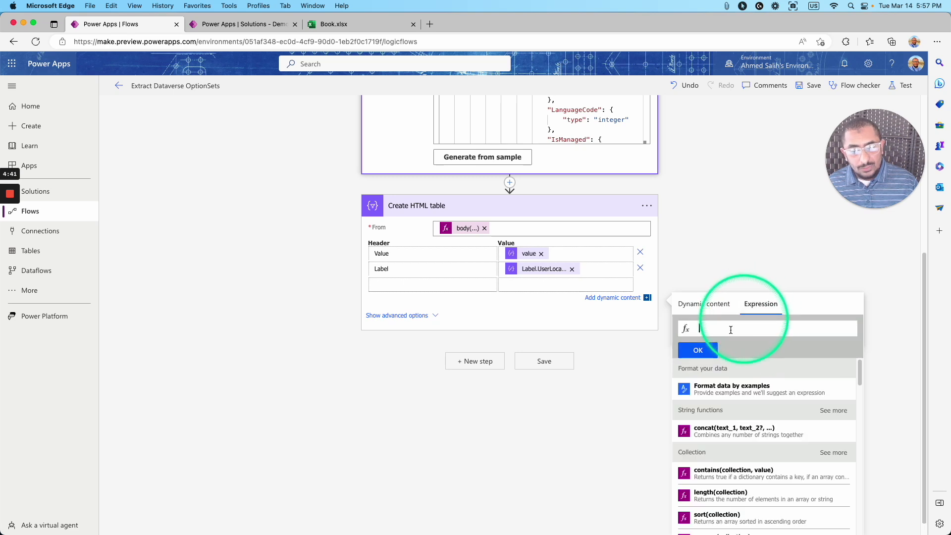
{"action": "type", "text": "item()?['value"}
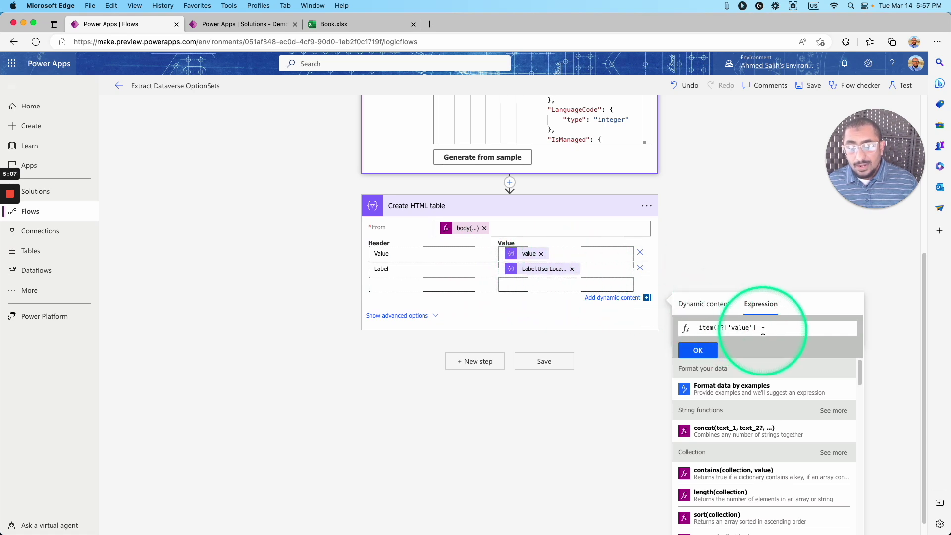
- Select the 'value' key name in item()?['value'] so it can be replaced
{"action": "left_click", "coordinate": [727, 328]}
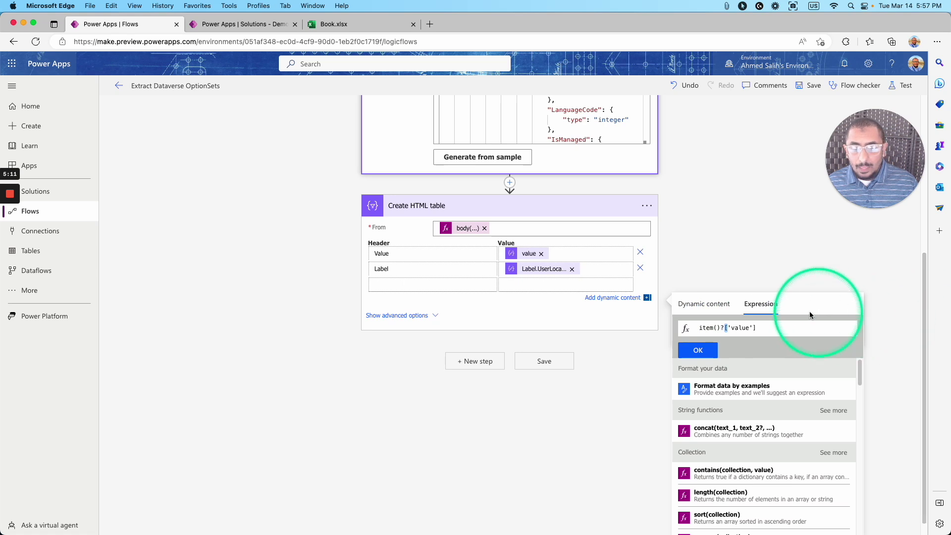
{"action": "left_click", "coordinate": [726, 327]}
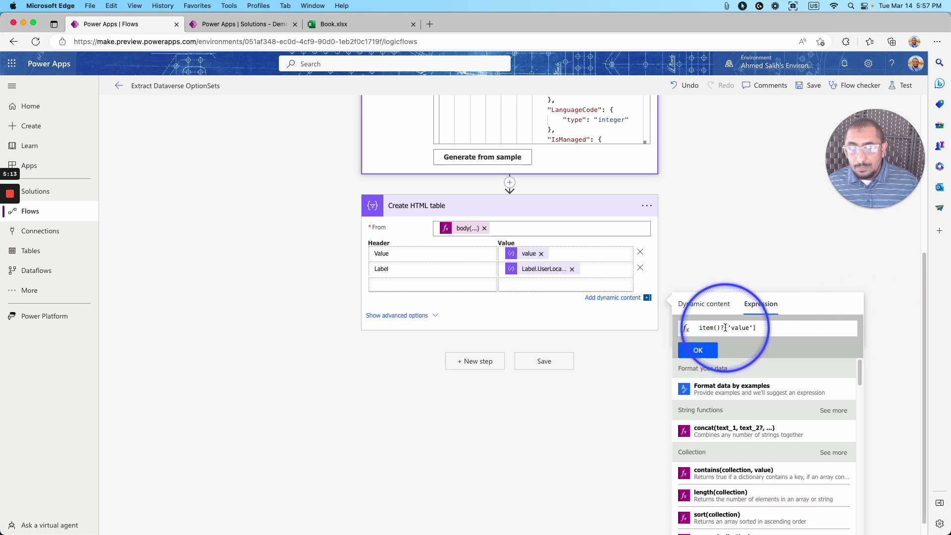
{"action": "left_click_drag", "start_coordinate": [726, 328], "coordinate": [777, 330]}
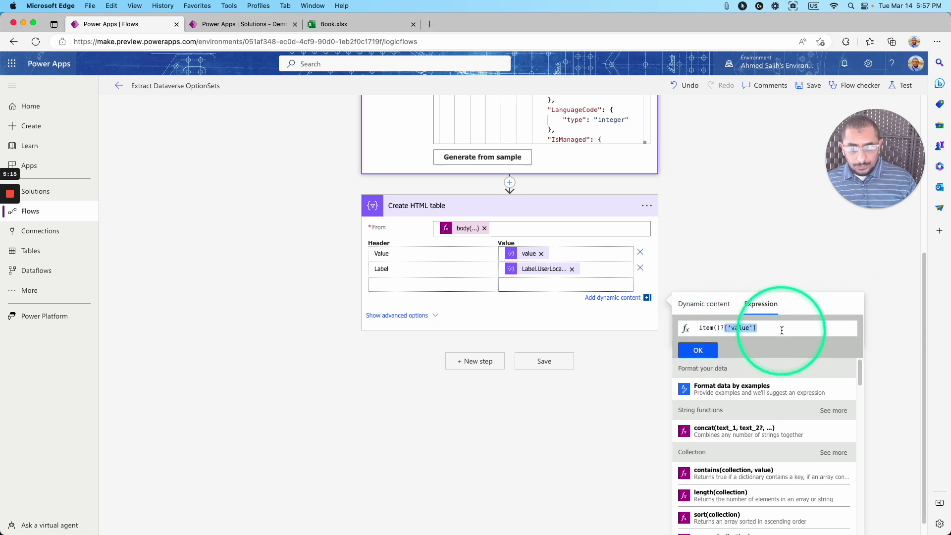
{"action": "double_click", "coordinate": [736, 327]}
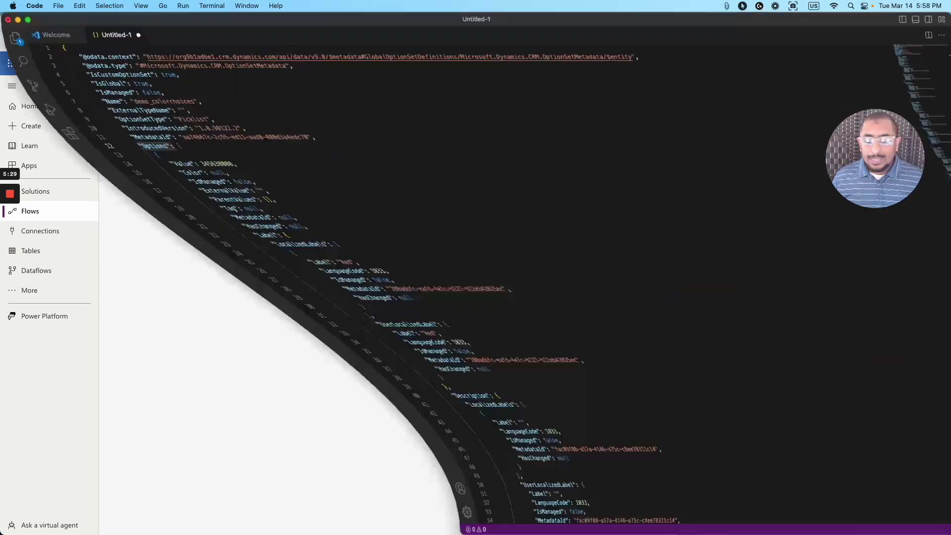
{"action": "scroll", "coordinate": [177, 230], "scroll_direction": "down", "scroll_amount": 2}
{"action": "scroll", "coordinate": [176, 231], "scroll_direction": "down", "scroll_amount": 2}
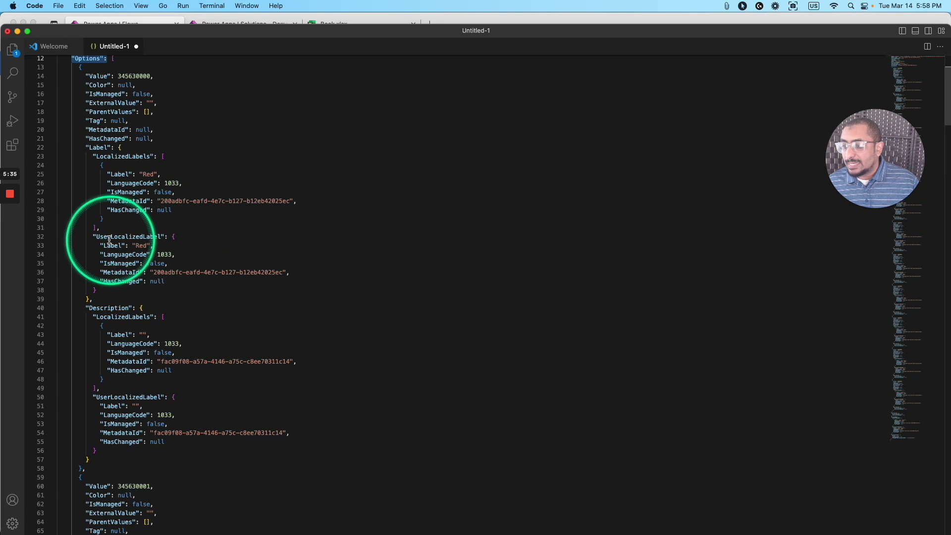
{"action": "left_click_drag", "start_coordinate": [96, 237], "coordinate": [153, 238]}
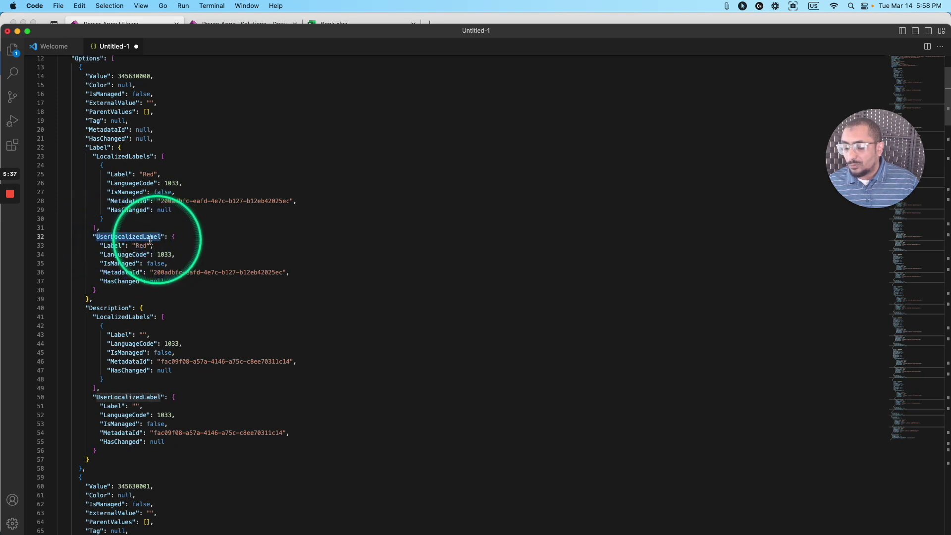
{"action": "left_click", "coordinate": [98, 239]}
{"action": "left_click_drag", "start_coordinate": [98, 240], "coordinate": [163, 240]}
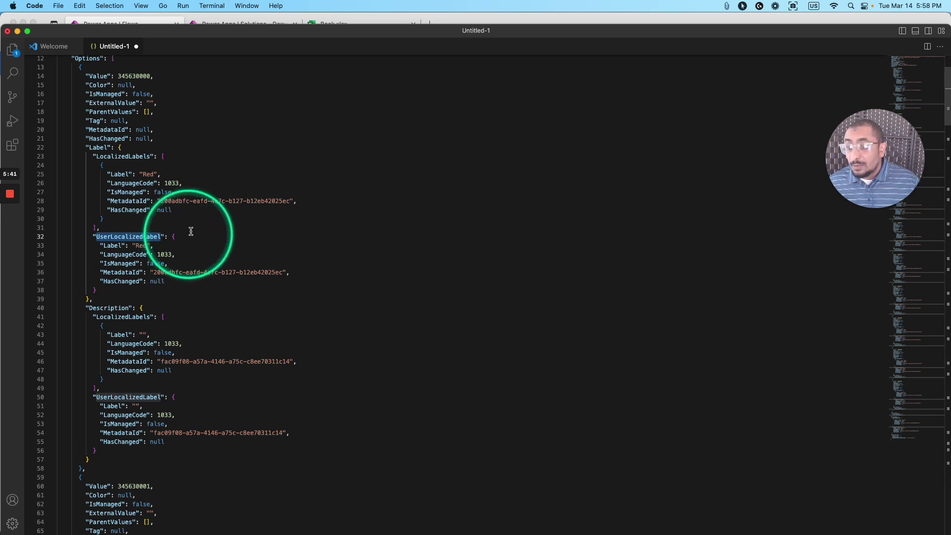
{"action": "left_click", "coordinate": [17, 31]}
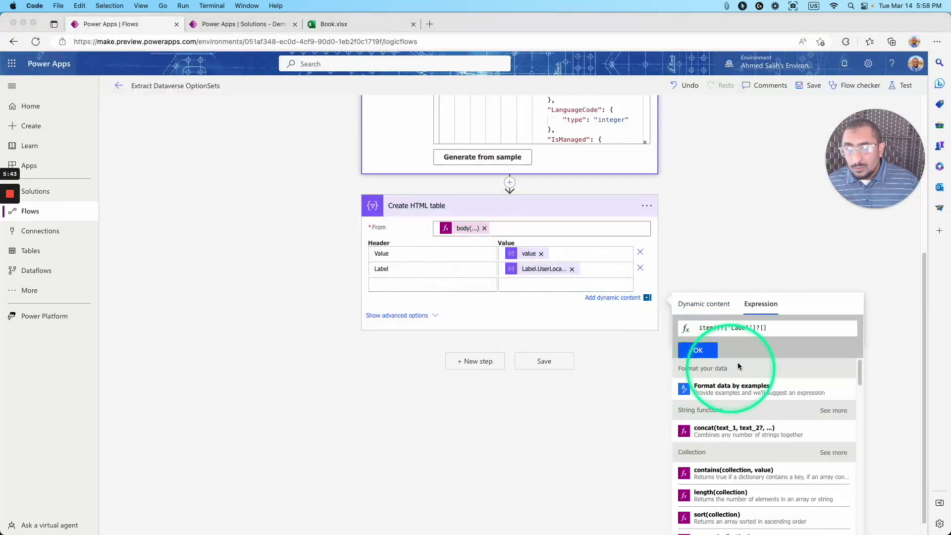
- Complete the Label column expression as item()?['Label']?['UserLocalizedLabel']?['Label'] and select it
{"action": "left_click", "coordinate": [762, 327]}
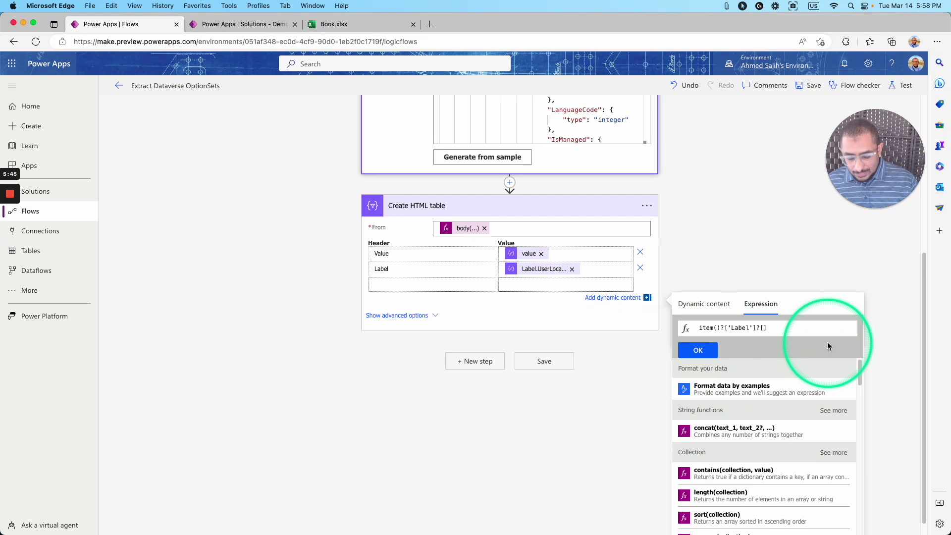
{"action": "type", "text": "''"}
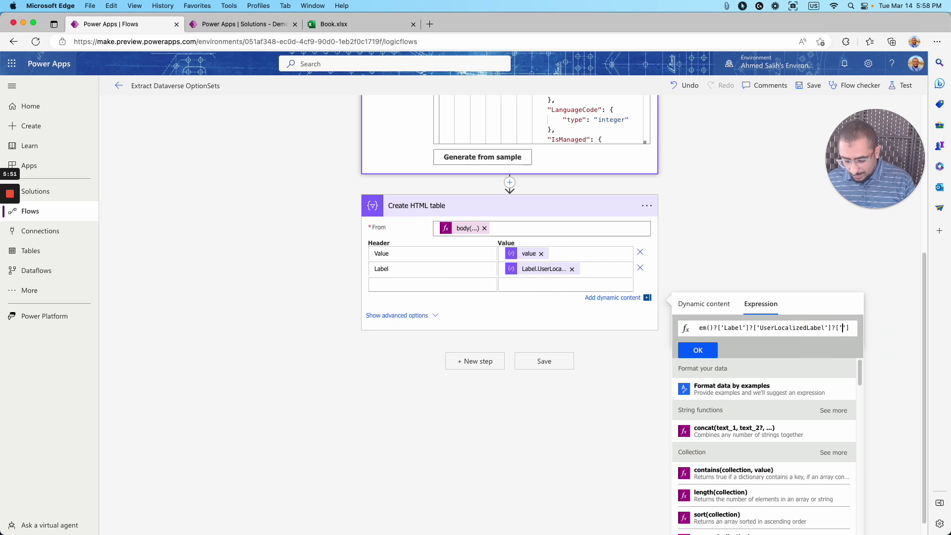
{"action": "type", "text": "Label"}
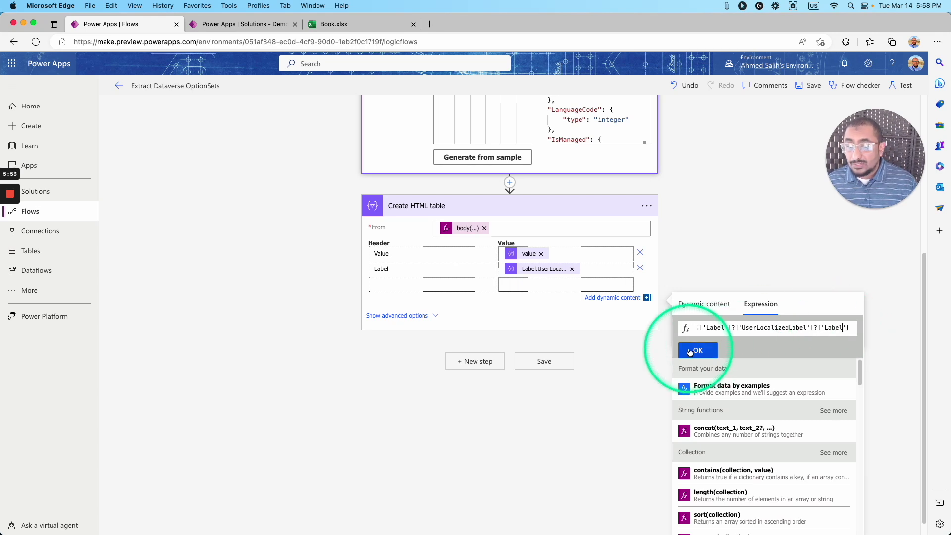
{"action": "triple_click", "coordinate": [848, 327]}
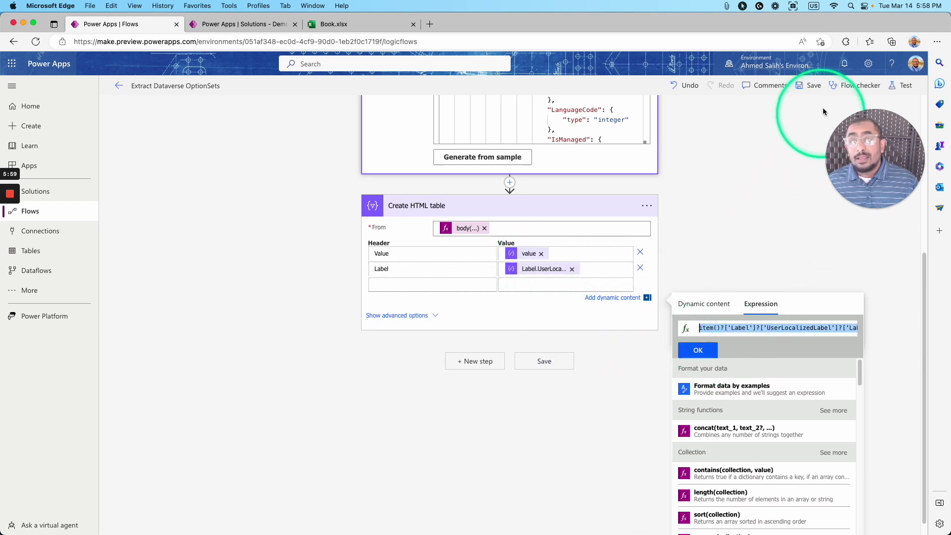
- Save the flow and run a test of it
{"action": "left_click", "coordinate": [809, 86]}
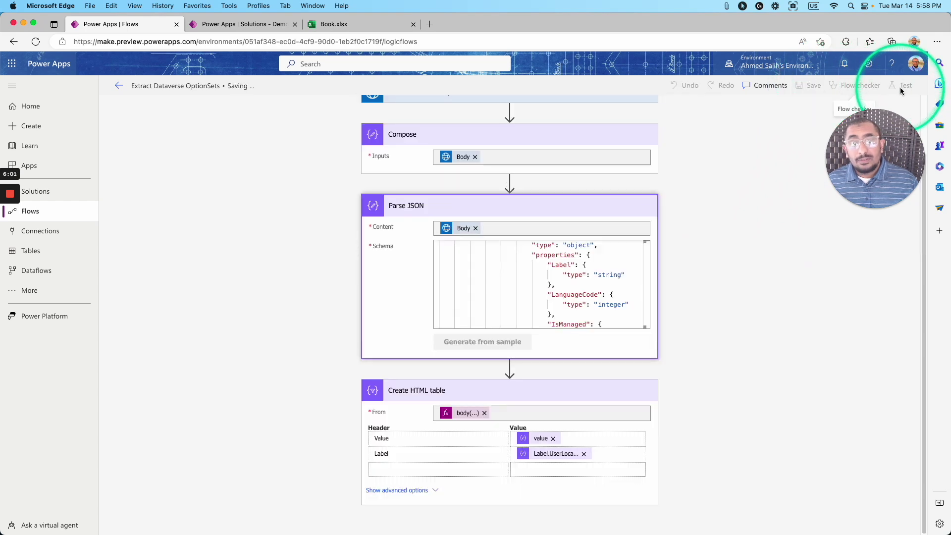
{"action": "left_click_drag", "start_coordinate": [878, 145], "coordinate": [867, 289]}
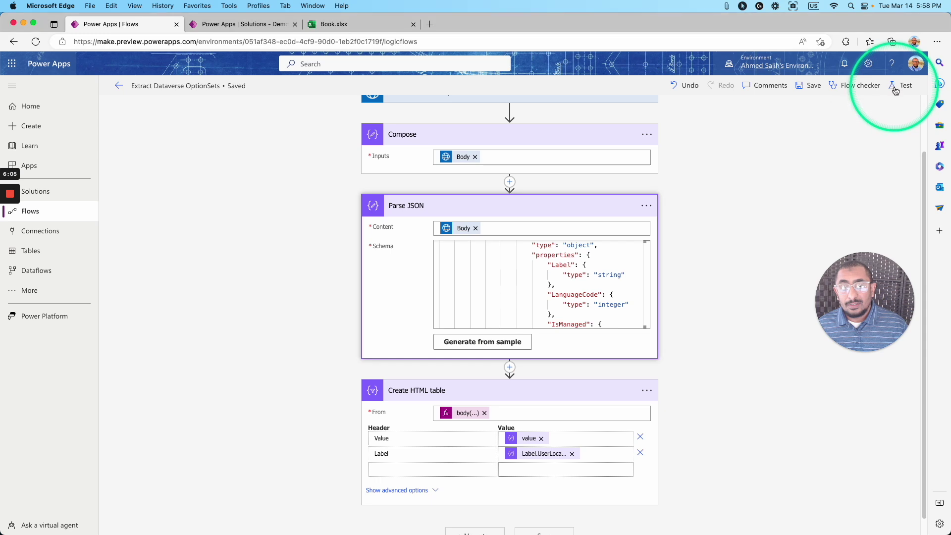
{"action": "left_click", "coordinate": [895, 88]}
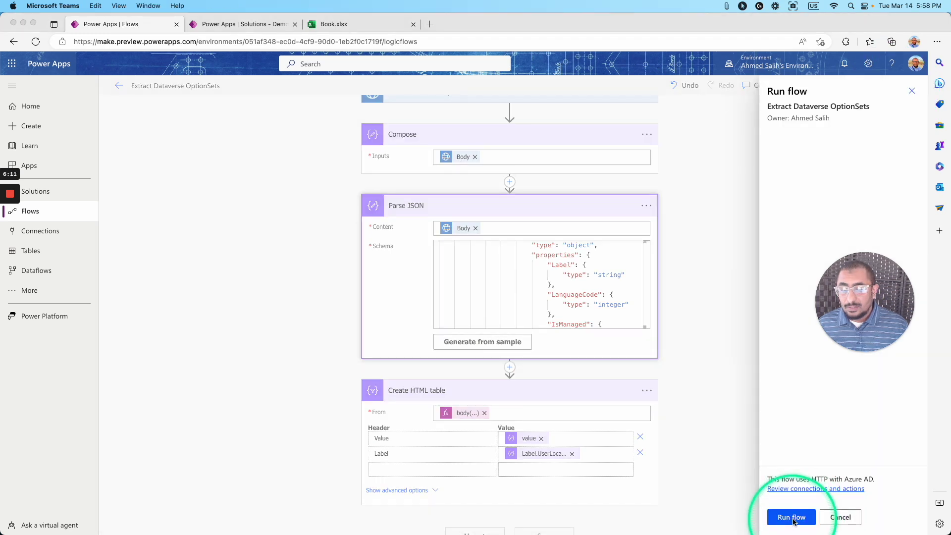
{"action": "left_click", "coordinate": [792, 519]}
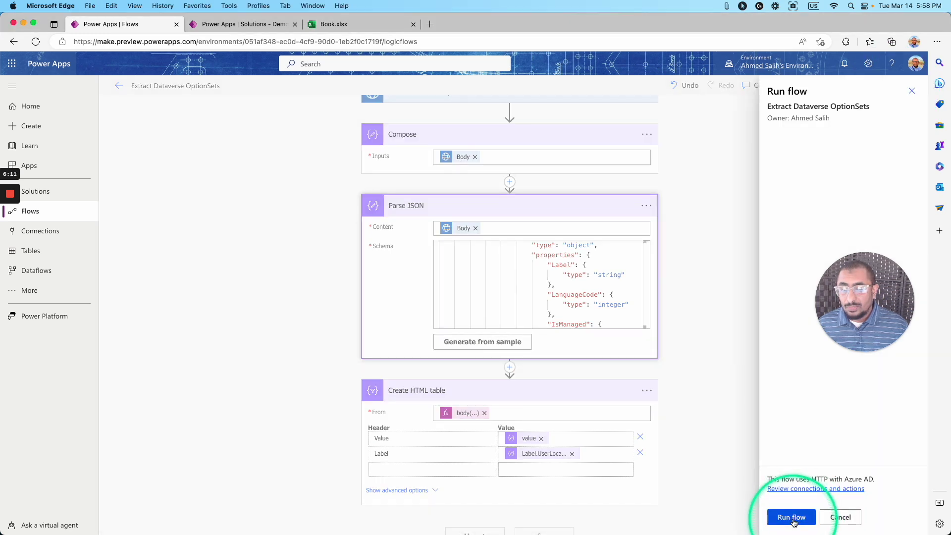
{"action": "left_click", "coordinate": [793, 519]}
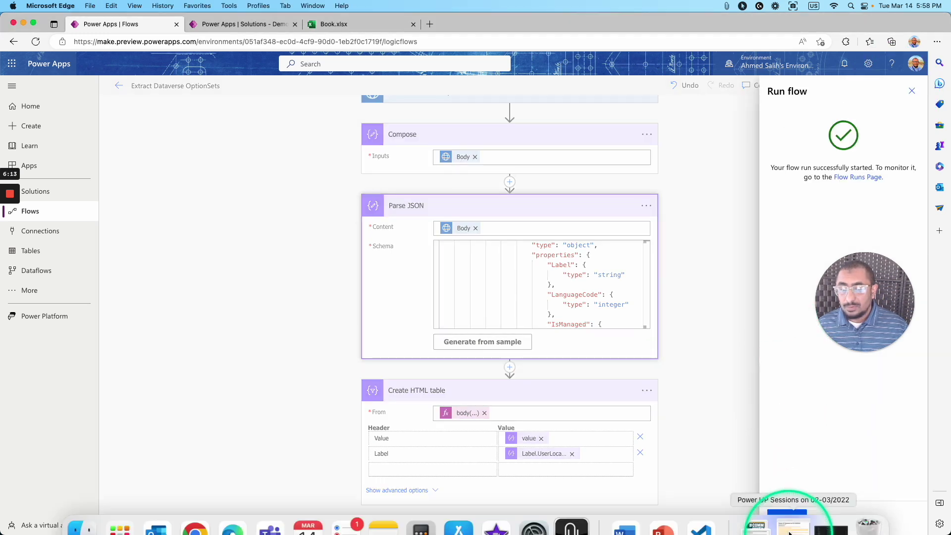
{"action": "left_click", "coordinate": [784, 518]}
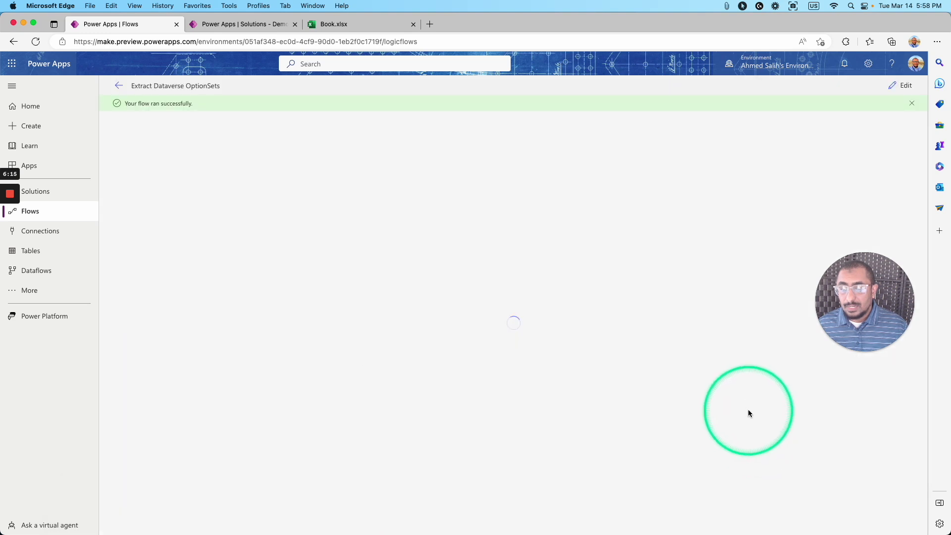
- Expand the Create HTML table output listing Values with labels like Red and Black
{"action": "left_click", "coordinate": [530, 309]}
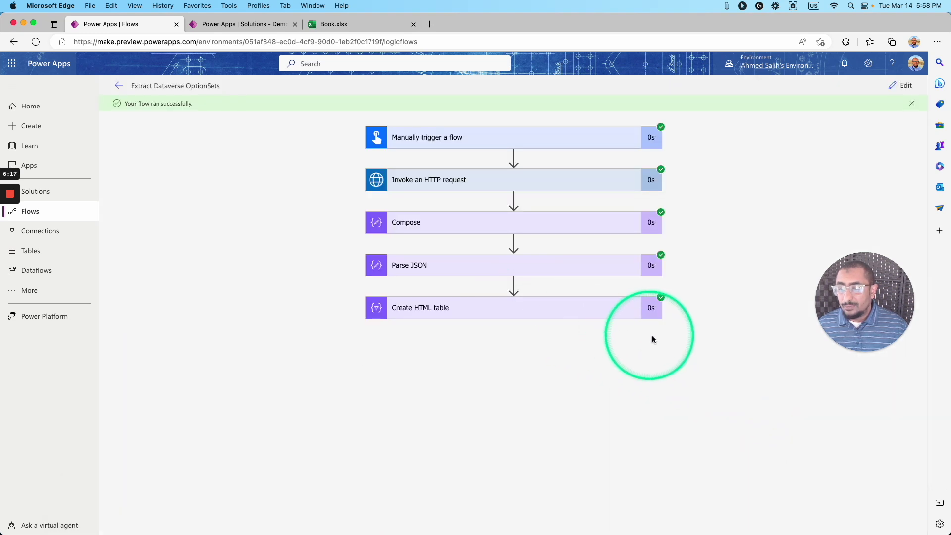
{"action": "scroll", "coordinate": [730, 390], "scroll_direction": "down", "scroll_amount": 3}
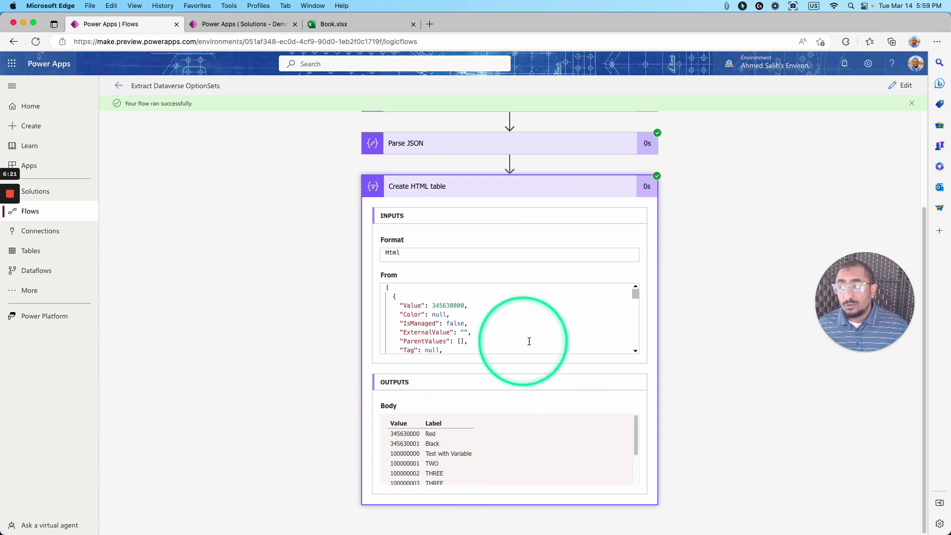
{"action": "left_click", "coordinate": [239, 23]}
- Copy the Cub Cake Item Flavor choice's internal name demo_cubcakeitemflavor from its advanced options
{"action": "left_click", "coordinate": [904, 66]}
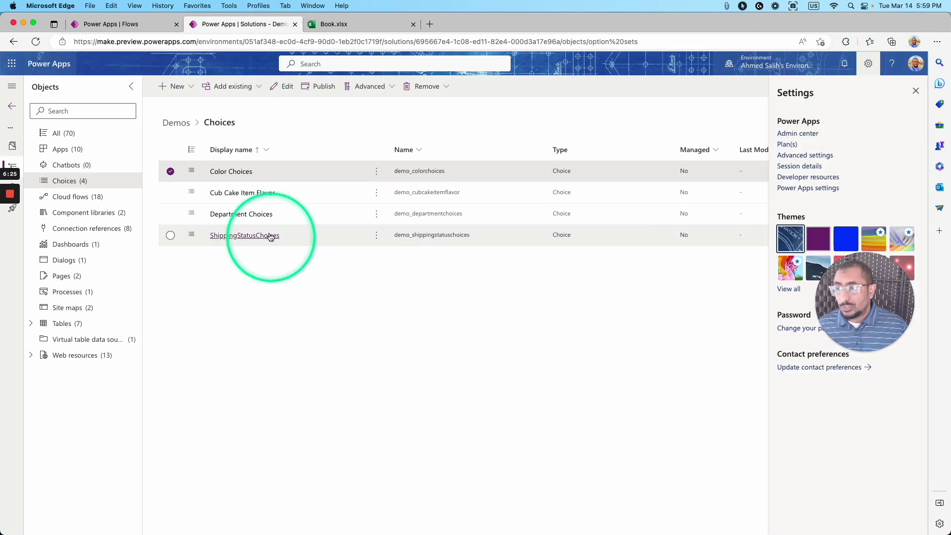
{"action": "left_click", "coordinate": [297, 198]}
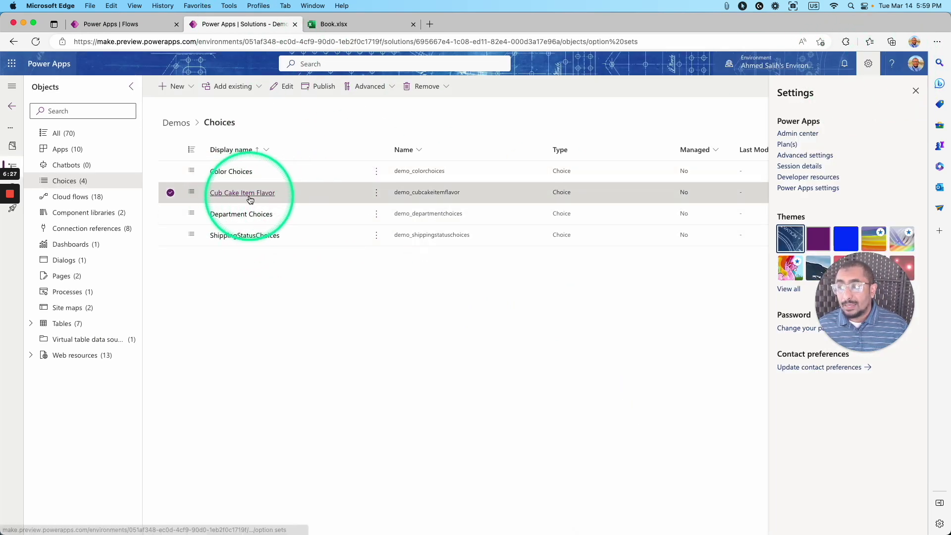
{"action": "left_click", "coordinate": [376, 192]}
{"action": "left_click", "coordinate": [393, 214]}
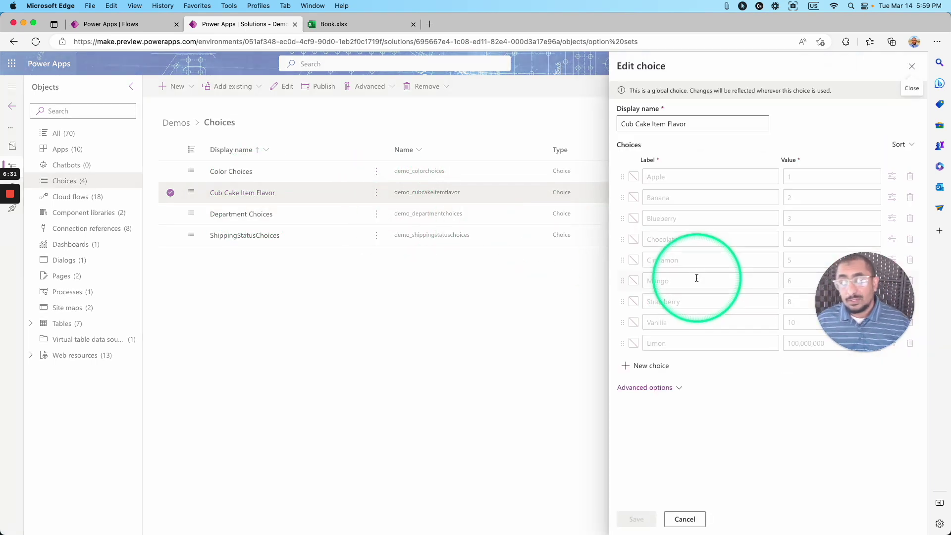
{"action": "left_click", "coordinate": [659, 388]}
{"action": "scroll", "coordinate": [705, 376], "scroll_direction": "down", "scroll_amount": 1}
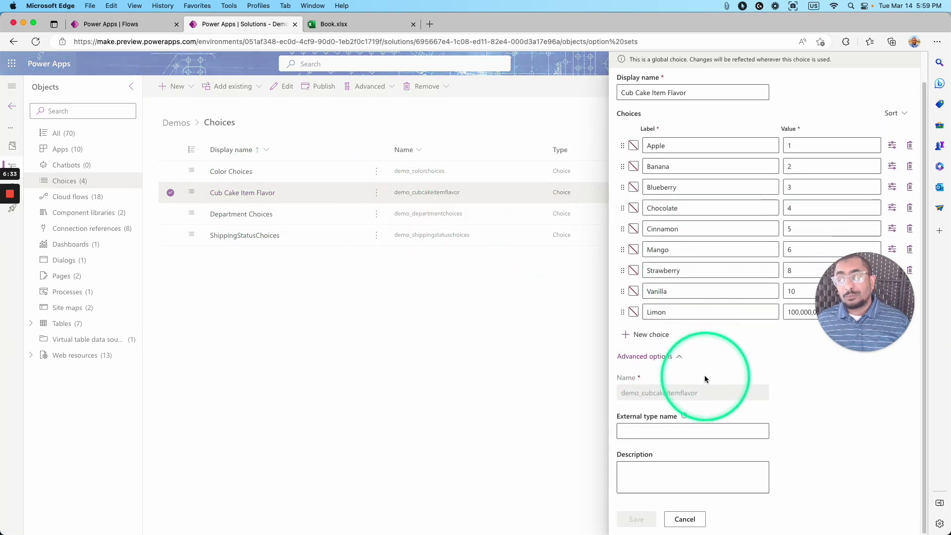
{"action": "left_click_drag", "start_coordinate": [699, 392], "coordinate": [617, 394]}
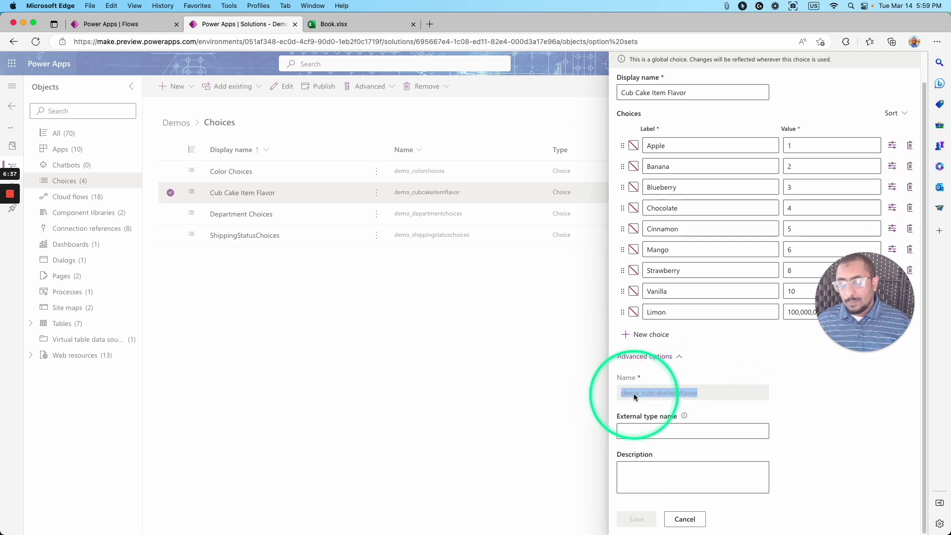
{"action": "left_click", "coordinate": [146, 25]}
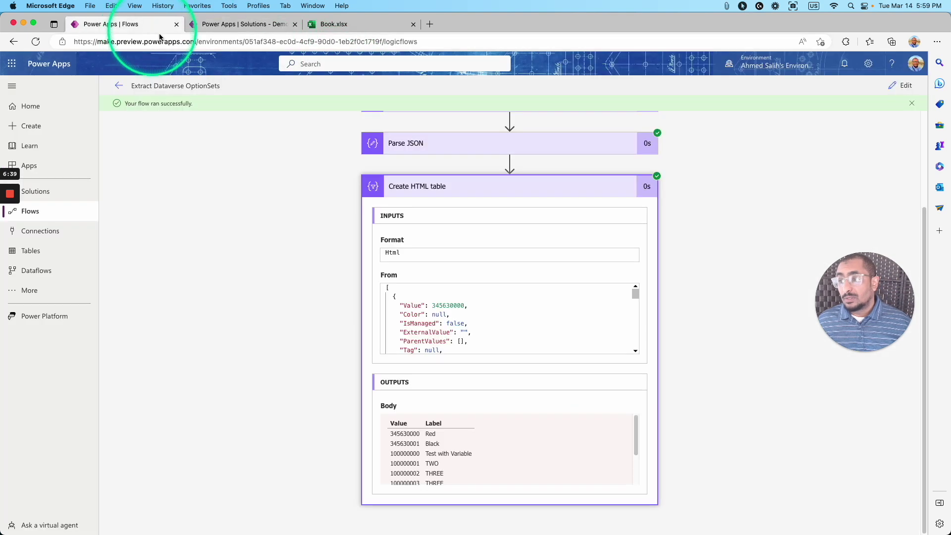
- Replace demo_colorchoices in the HTTP request URL with demo_cubcakeitemflavor and save the flow
{"action": "left_click", "coordinate": [901, 85]}
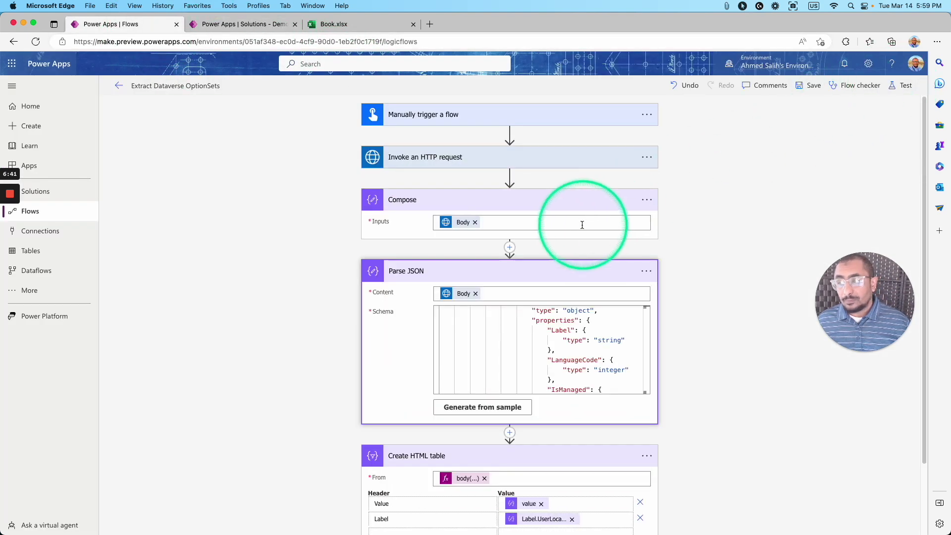
{"action": "left_click", "coordinate": [548, 166]}
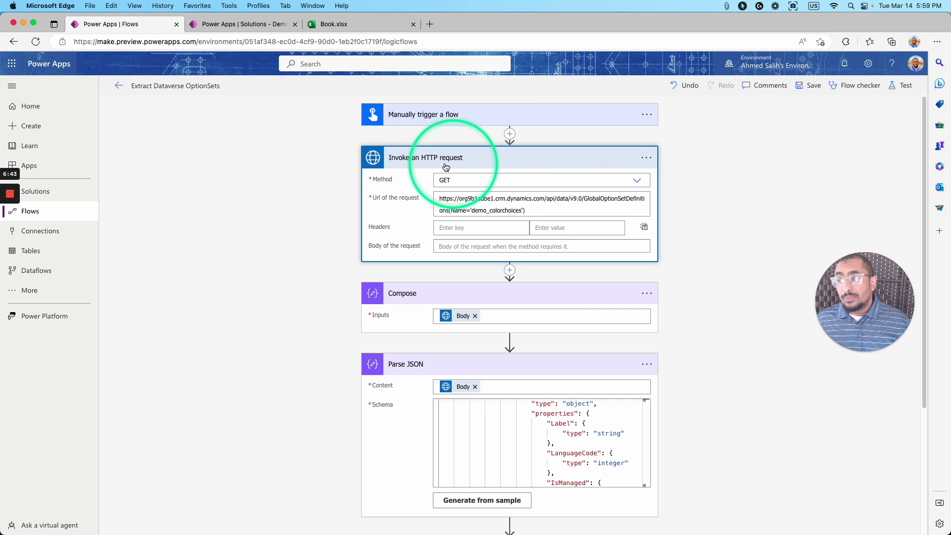
{"action": "left_click", "coordinate": [486, 211]}
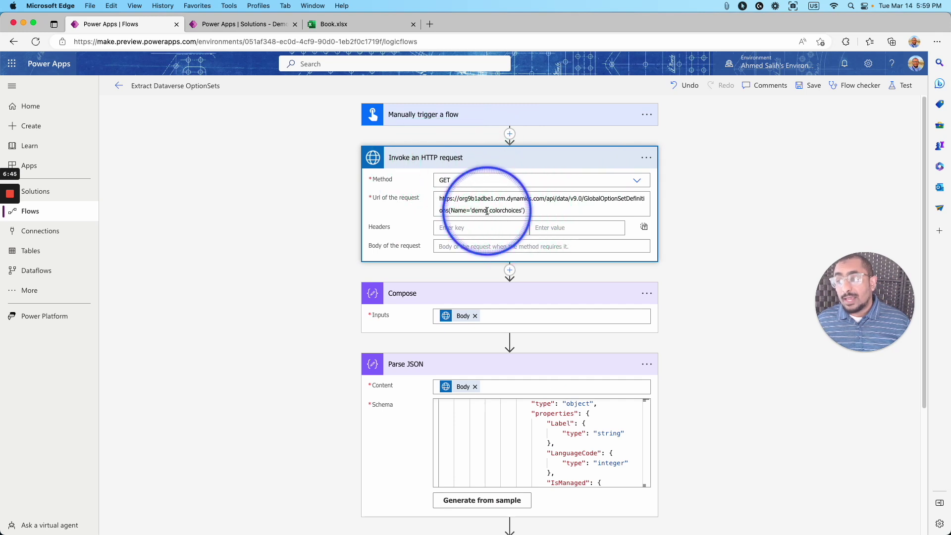
{"action": "double_click", "coordinate": [486, 211]}
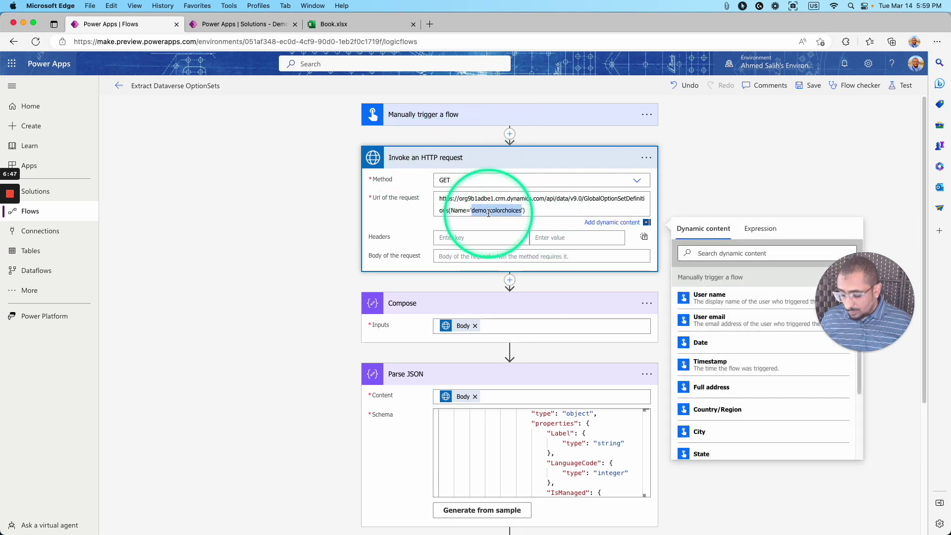
{"action": "left_click", "coordinate": [812, 86]}
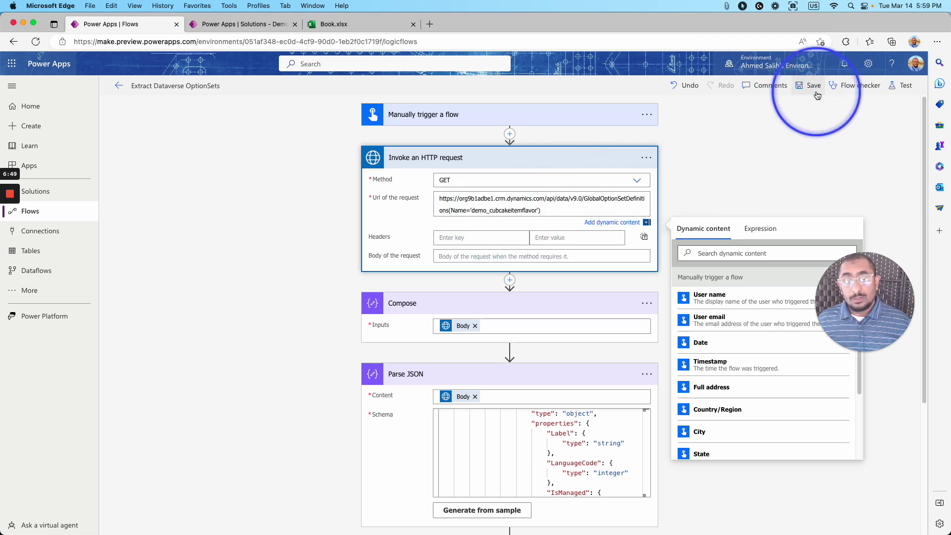
- Rerun the flow and copy the HTML table output of flavors Apple through Limon
{"action": "left_click", "coordinate": [898, 88]}
{"action": "left_click", "coordinate": [787, 516]}
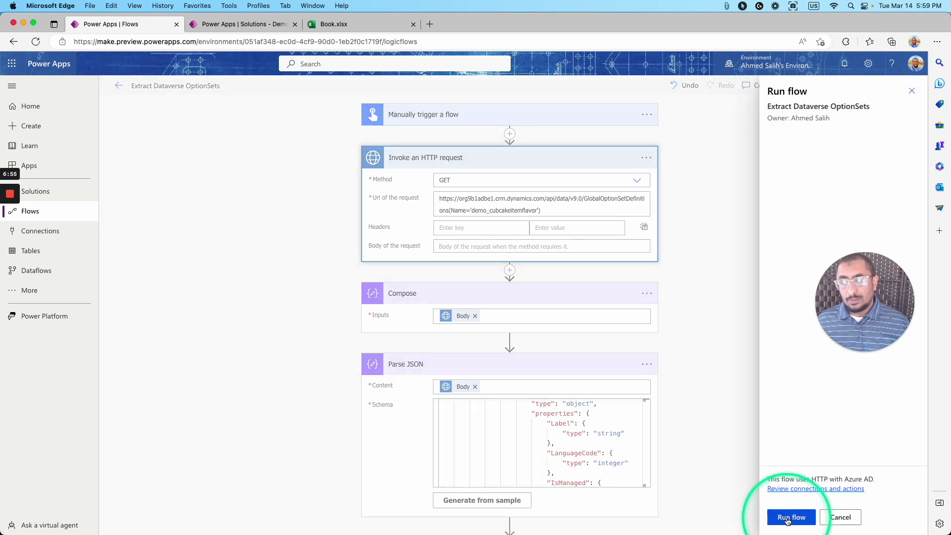
{"action": "left_click", "coordinate": [785, 515]}
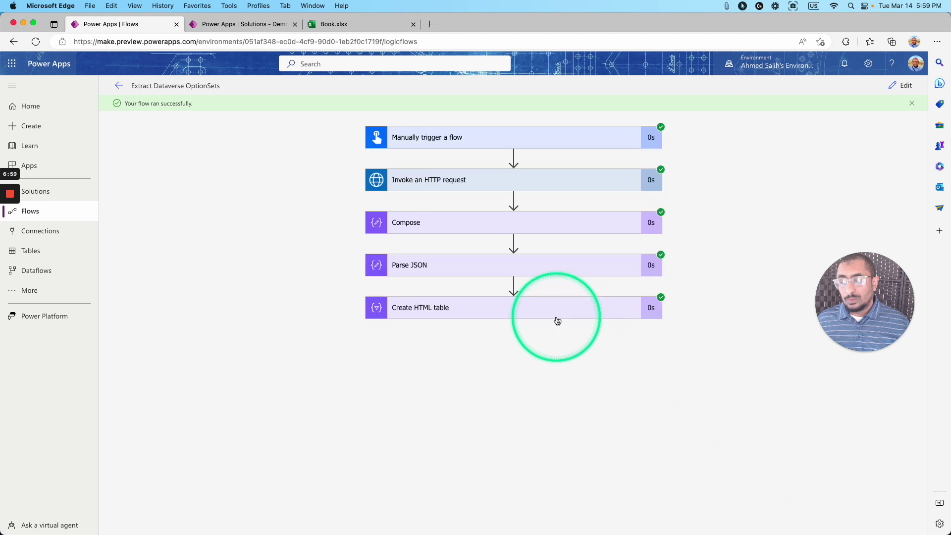
{"action": "left_click", "coordinate": [609, 308]}
{"action": "scroll", "coordinate": [537, 346], "scroll_direction": "down", "scroll_amount": 3}
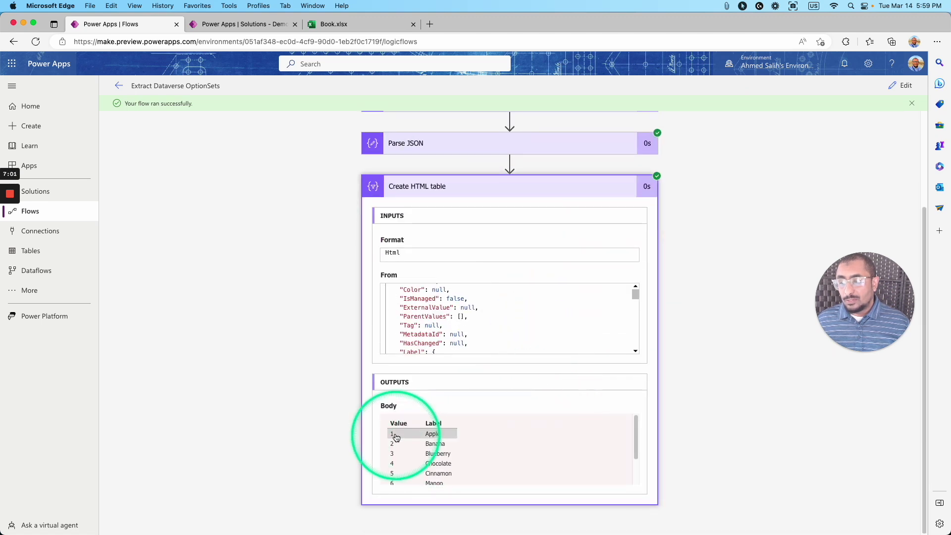
{"action": "left_click_drag", "start_coordinate": [389, 425], "coordinate": [454, 497]}
{"action": "key", "text": "super+c"}
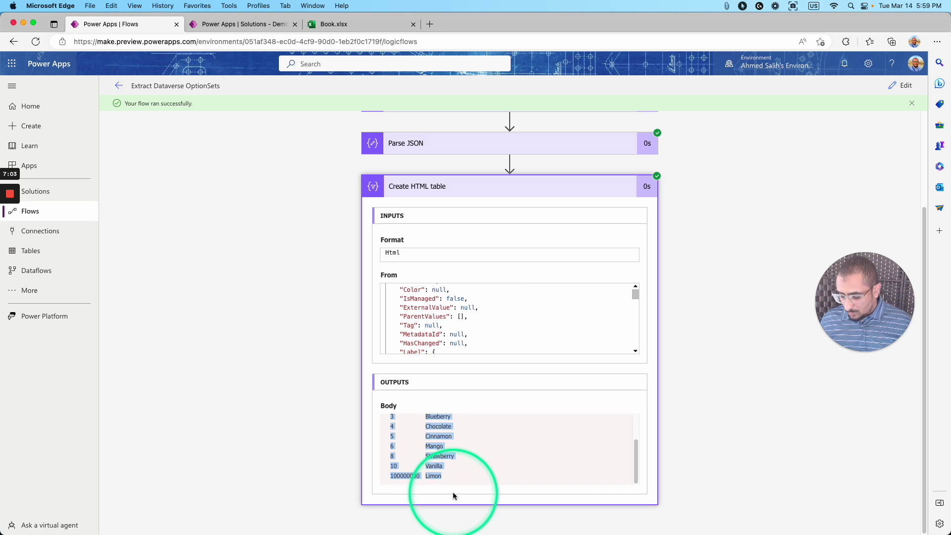
- Paste the flavor Value/Label table into Book.xlsx at M2 and widen column M
{"action": "left_click", "coordinate": [365, 25]}
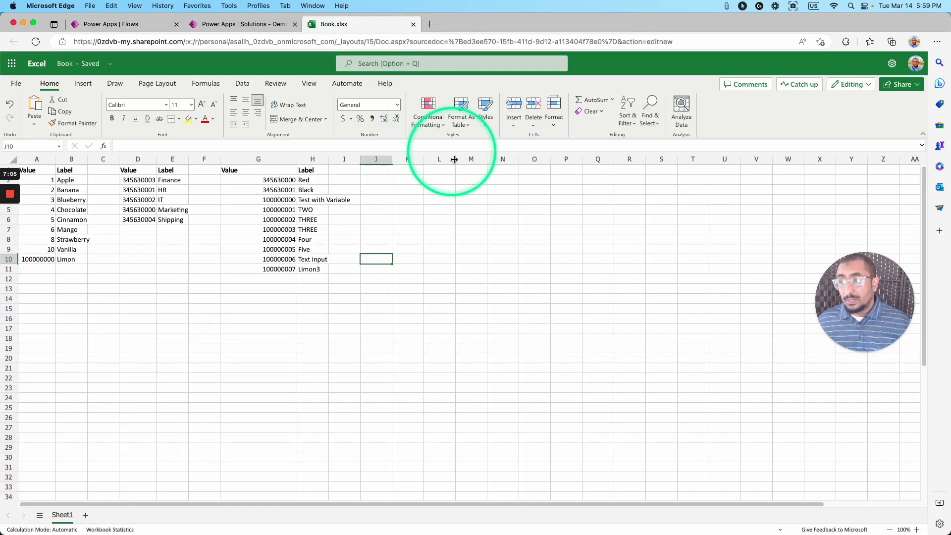
{"action": "left_click", "coordinate": [457, 180]}
{"action": "key", "text": "super+v"}
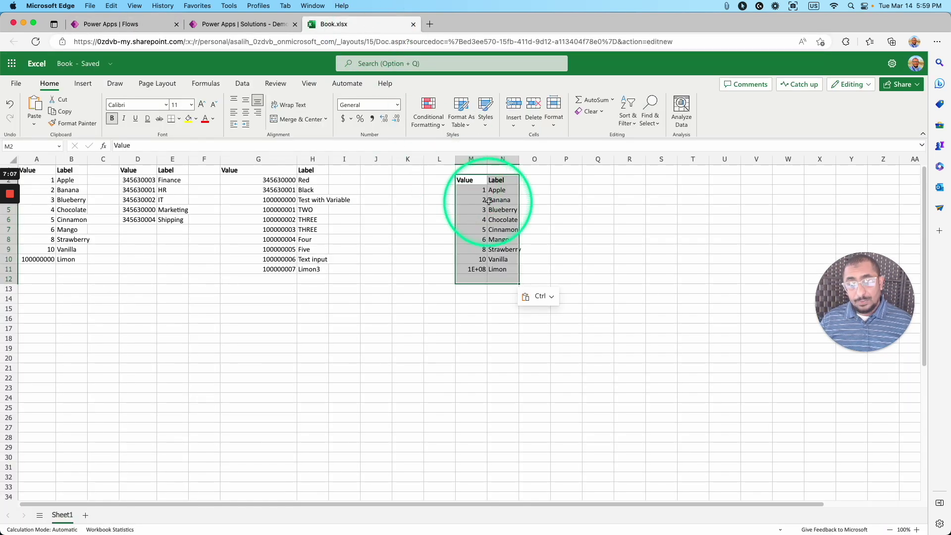
{"action": "left_click_drag", "start_coordinate": [498, 161], "coordinate": [619, 219]}
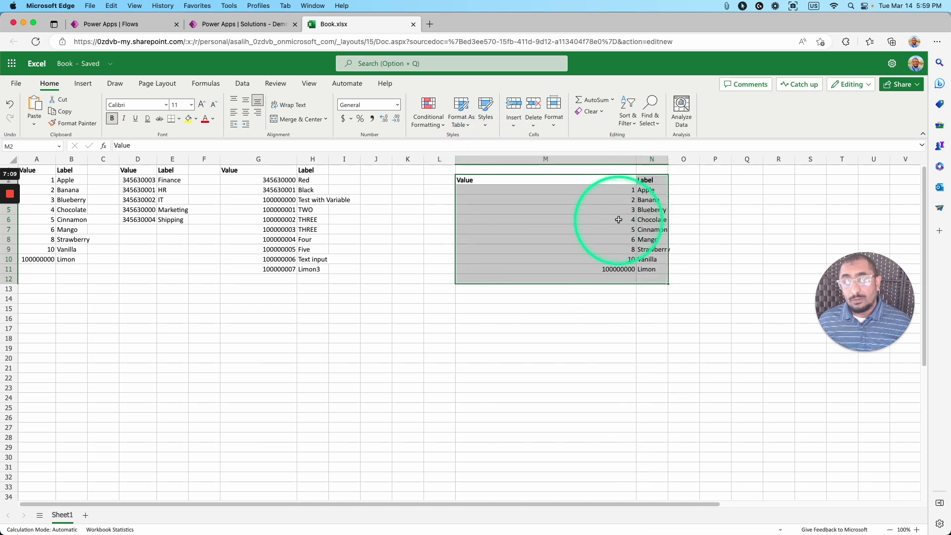
{"action": "left_click", "coordinate": [140, 24]}
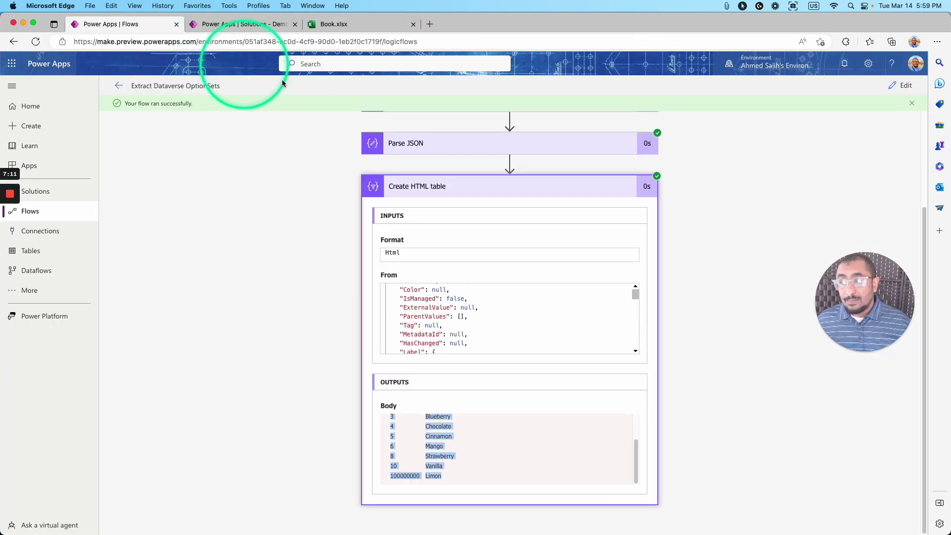